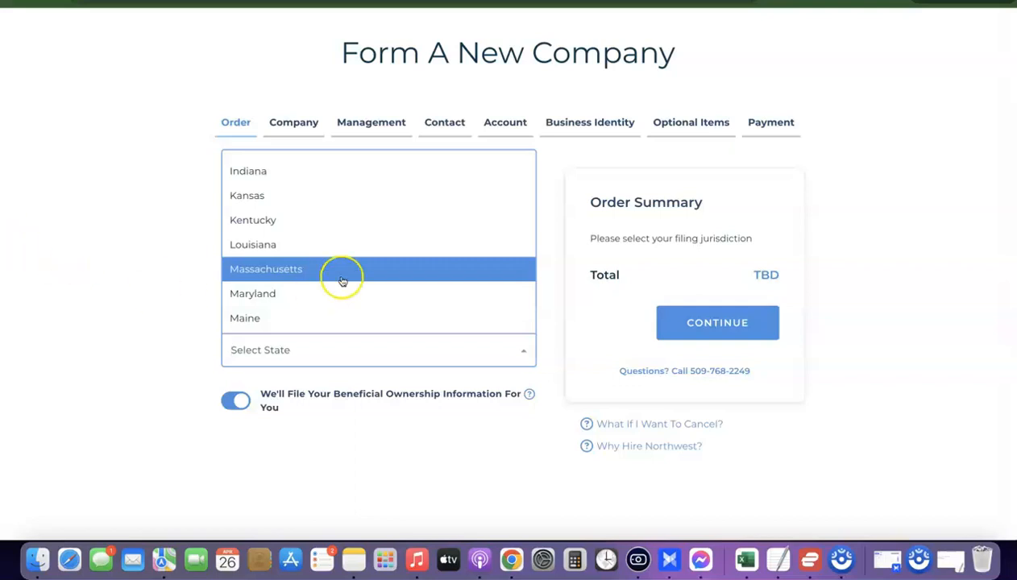
Choose New Mexico as the formation state with the $50.00 Standard filing
{"action": "scroll", "coordinate": [341, 268], "scroll_direction": "down", "scroll_amount": 8}
{"action": "scroll", "coordinate": [341, 268], "scroll_direction": "down", "scroll_amount": 3}
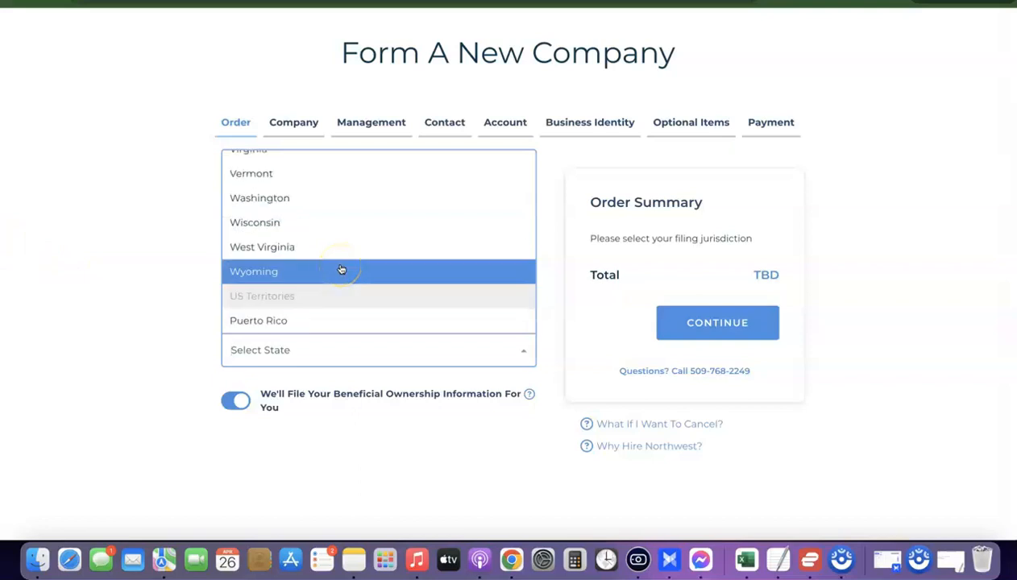
{"action": "scroll", "coordinate": [341, 269], "scroll_direction": "up", "scroll_amount": 5}
{"action": "scroll", "coordinate": [341, 268], "scroll_direction": "up", "scroll_amount": 2}
{"action": "left_click", "coordinate": [341, 268]}
{"action": "scroll", "coordinate": [290, 375], "scroll_direction": "down", "scroll_amount": 1}
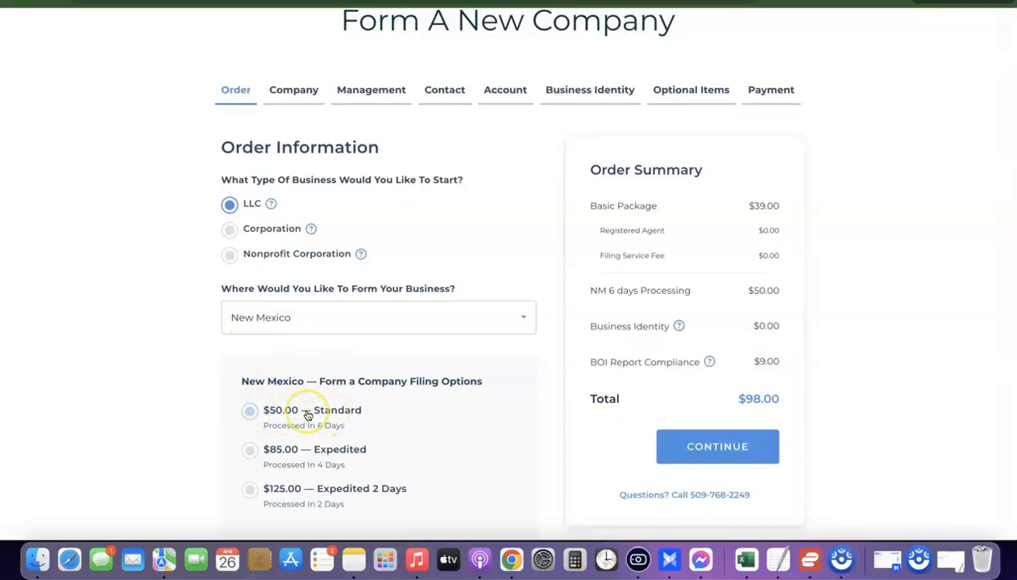
{"action": "left_click", "coordinate": [249, 411]}
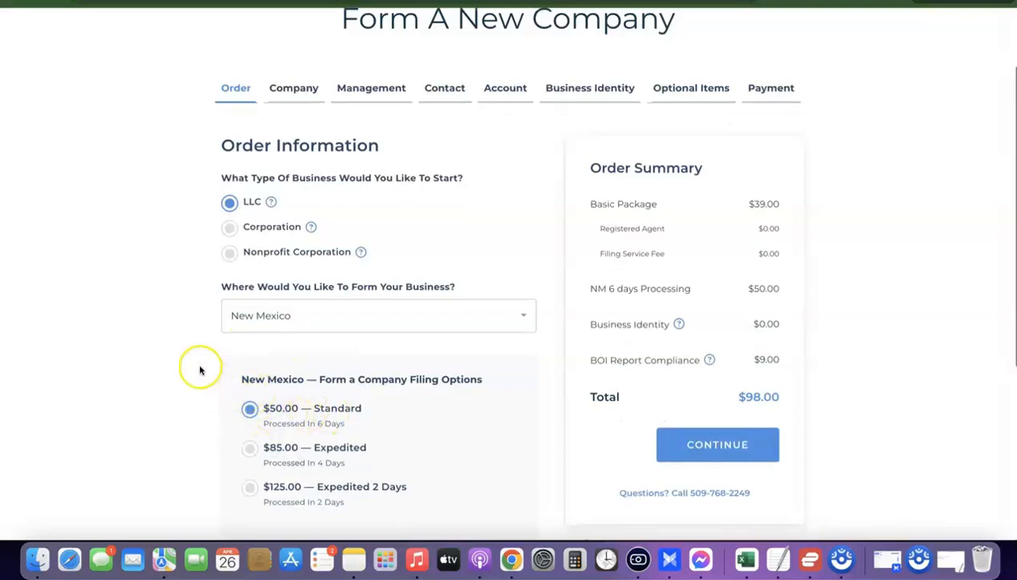
{"action": "scroll", "coordinate": [201, 371], "scroll_direction": "down", "scroll_amount": 3}
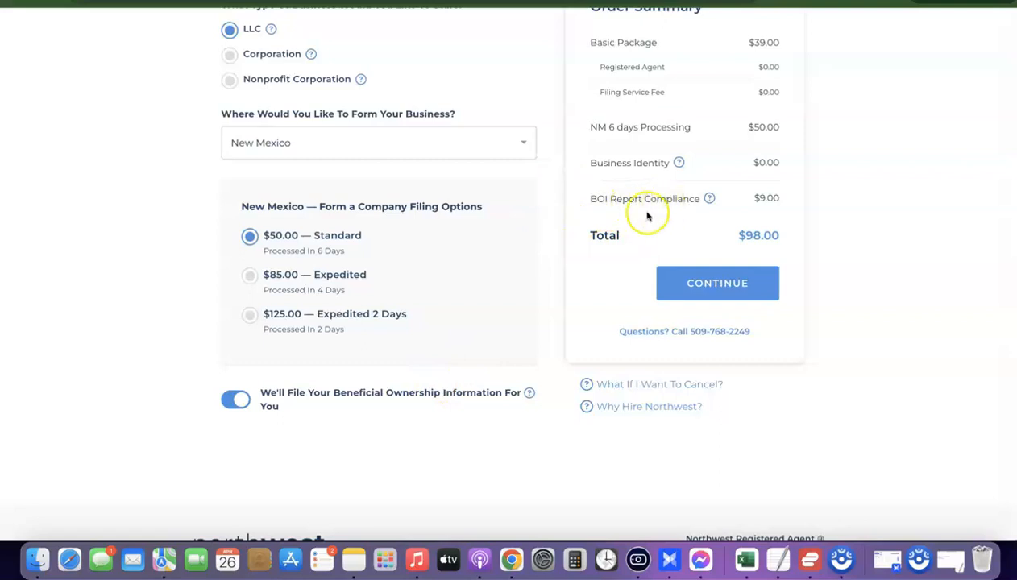
Review the Order Summary: $9.00 BOI Report Compliance fee, $39.00 Basic Package, $98.00 total
{"action": "left_click_drag", "start_coordinate": [759, 198], "coordinate": [779, 198]}
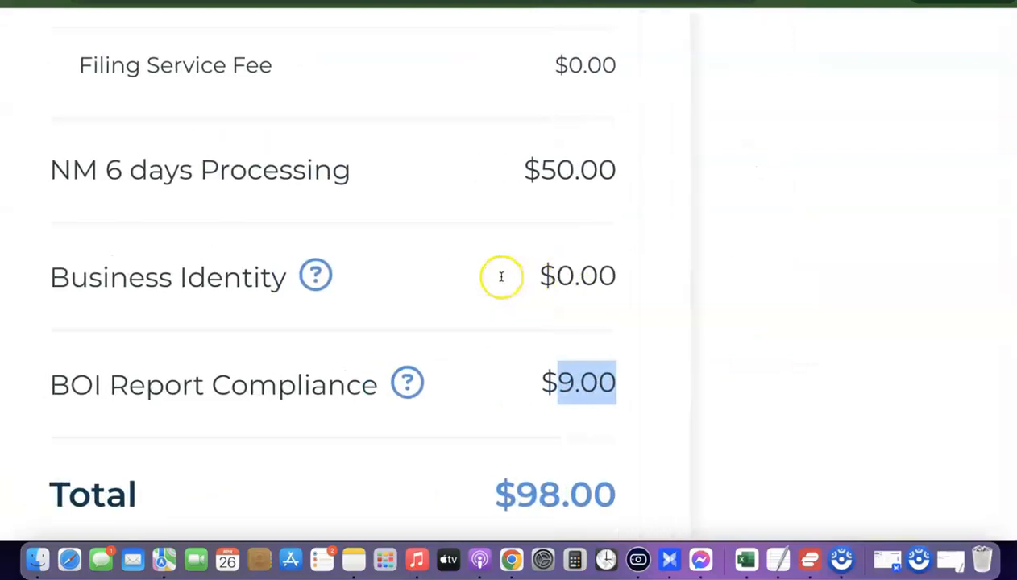
{"action": "left_click_drag", "start_coordinate": [590, 174], "coordinate": [686, 173]}
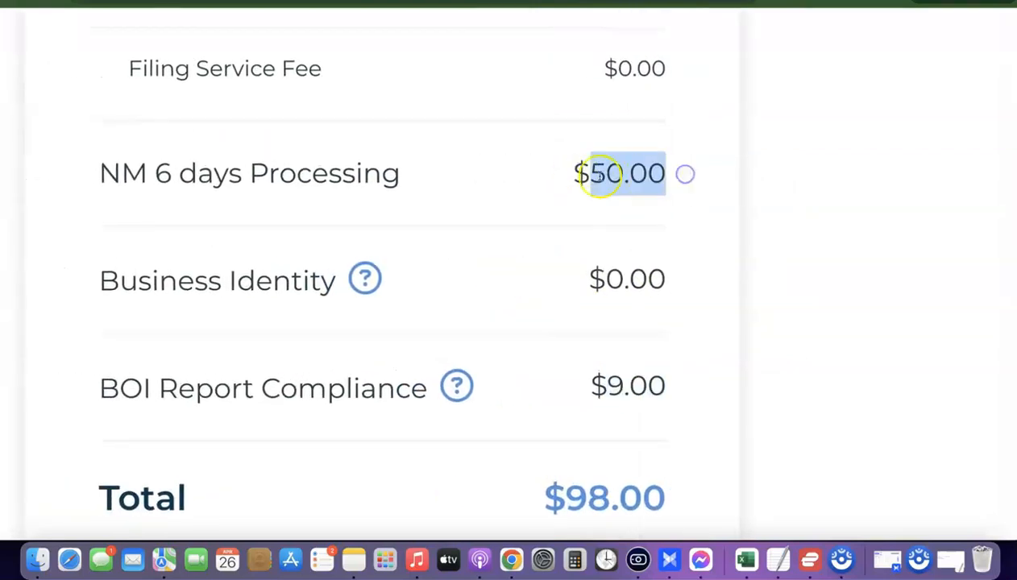
{"action": "scroll", "coordinate": [608, 204], "scroll_direction": "up", "scroll_amount": 5}
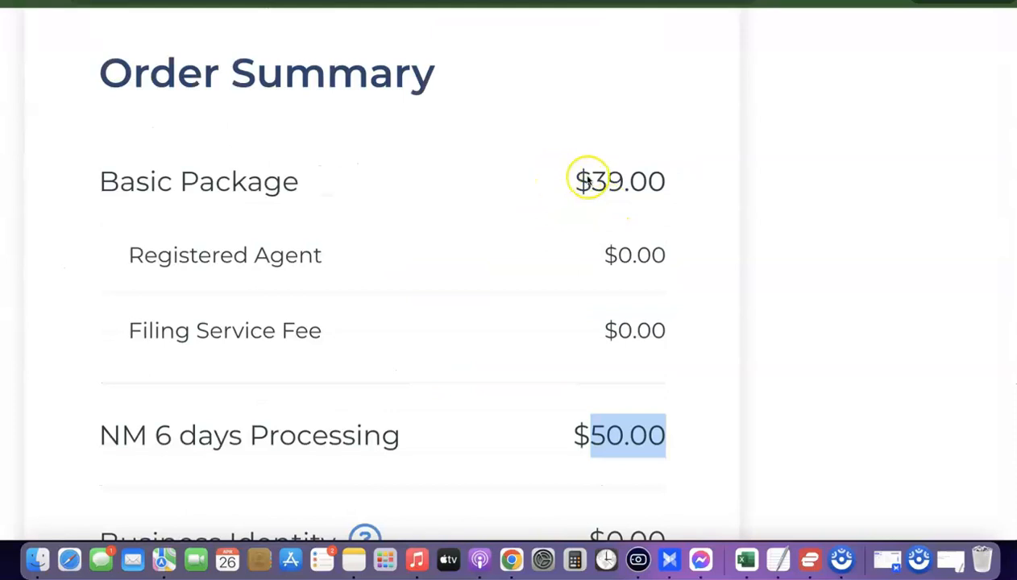
{"action": "left_click_drag", "start_coordinate": [591, 179], "coordinate": [650, 177]}
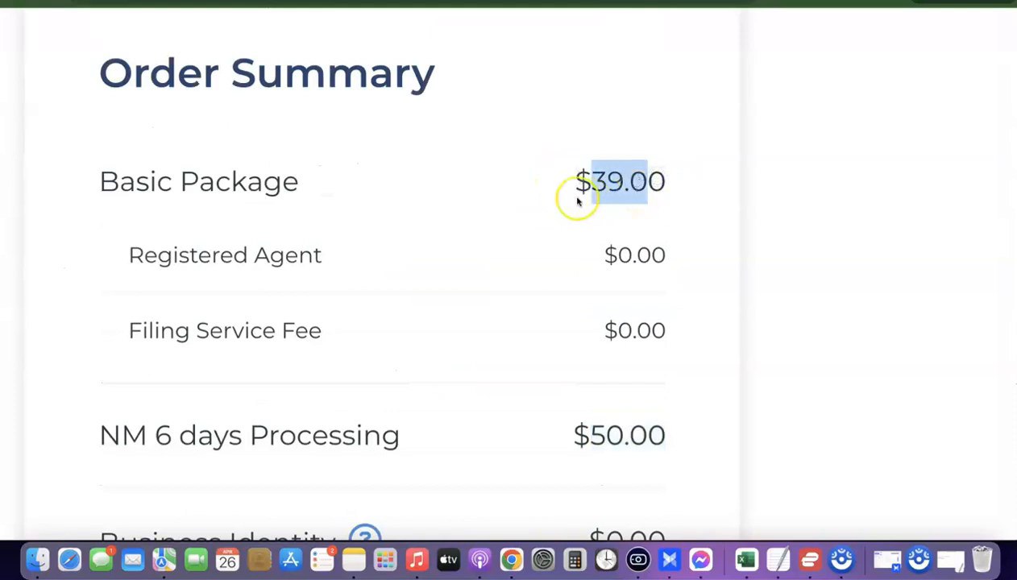
{"action": "scroll", "coordinate": [577, 202], "scroll_direction": "down", "scroll_amount": 5}
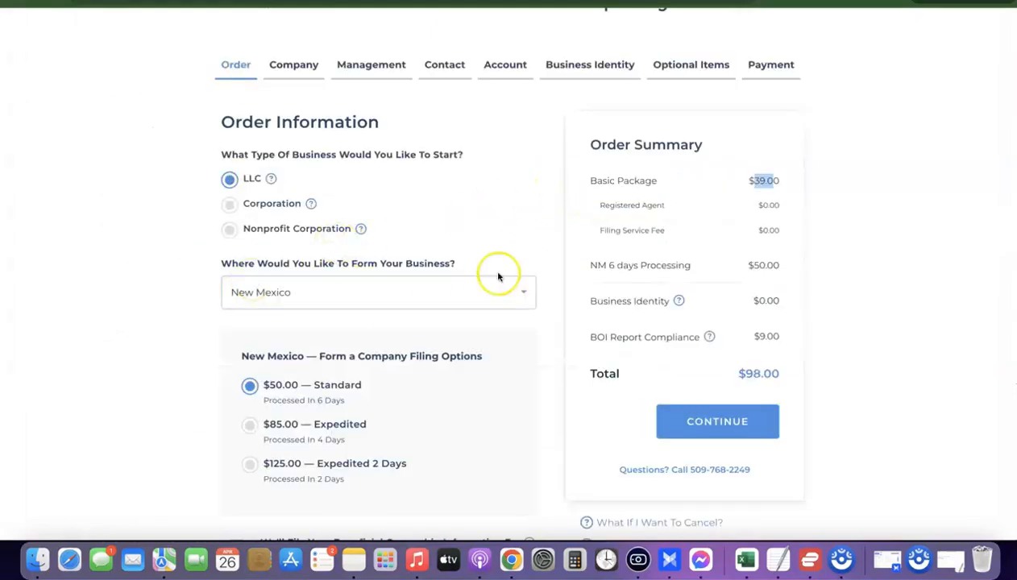
{"action": "scroll", "coordinate": [864, 246], "scroll_direction": "down", "scroll_amount": 2}
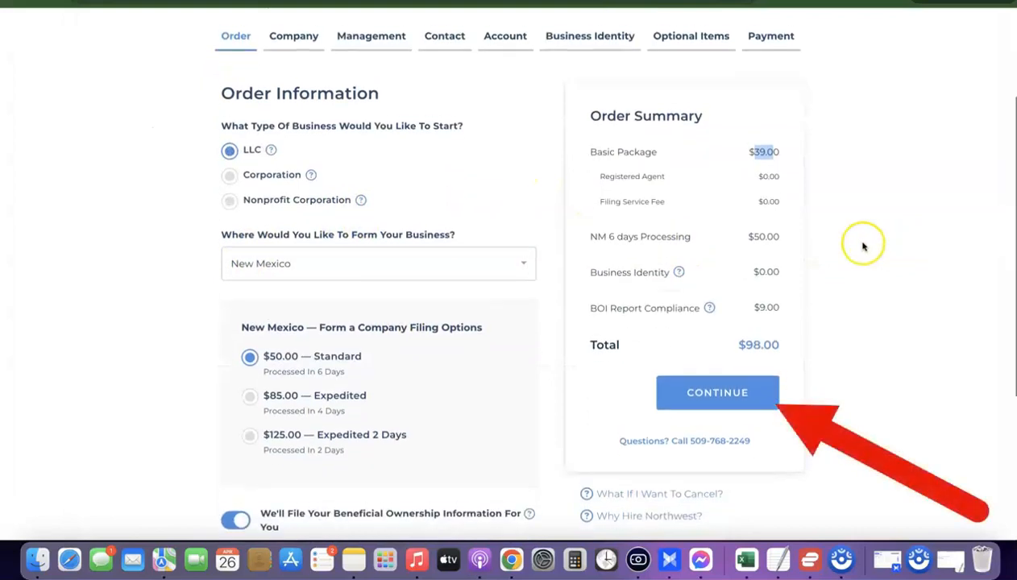
Enter the business name Dropshipping Hustle from the notes in Company Details
{"action": "left_click", "coordinate": [719, 395]}
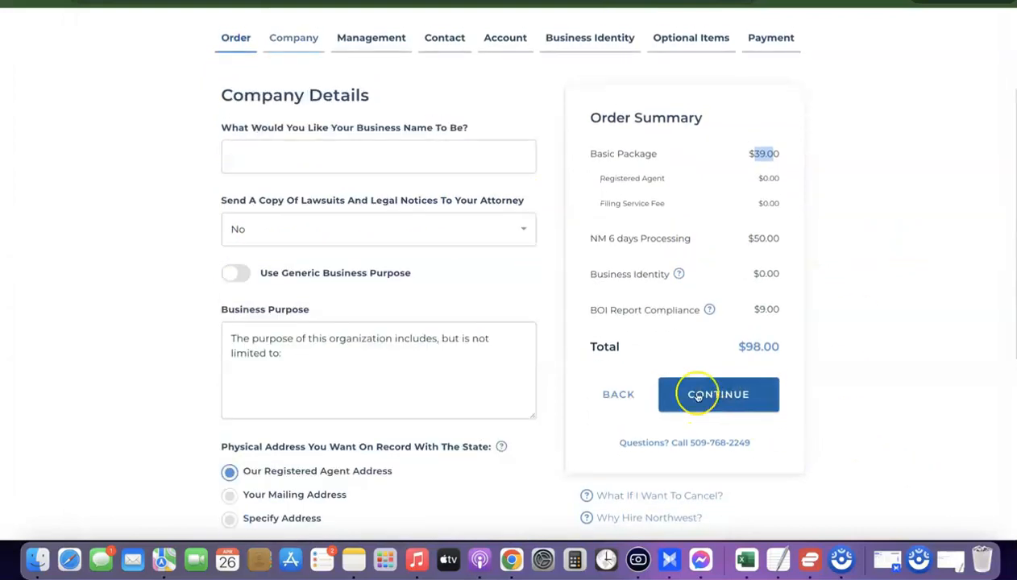
{"action": "left_click", "coordinate": [290, 160]}
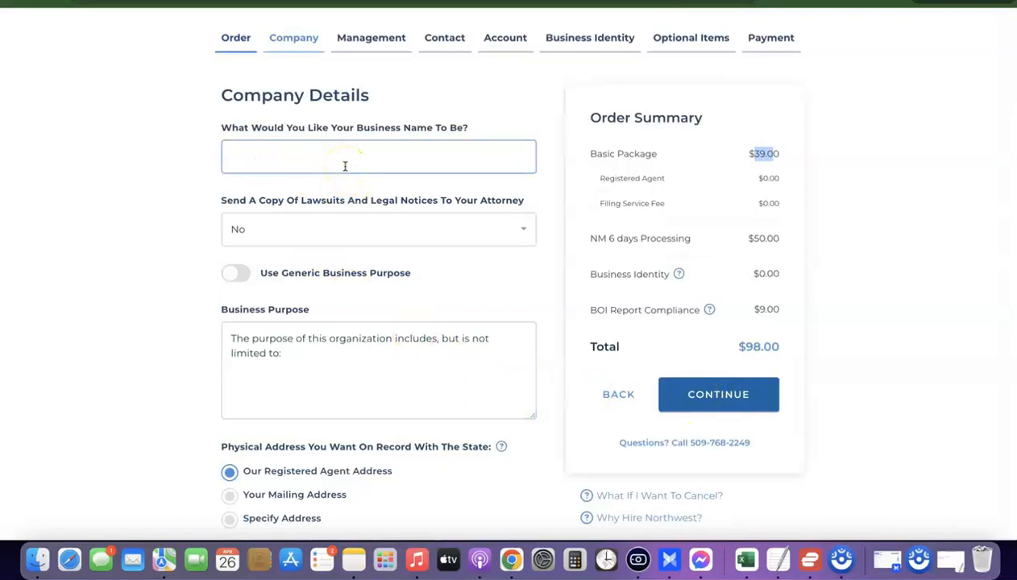
{"action": "left_click", "coordinate": [346, 165]}
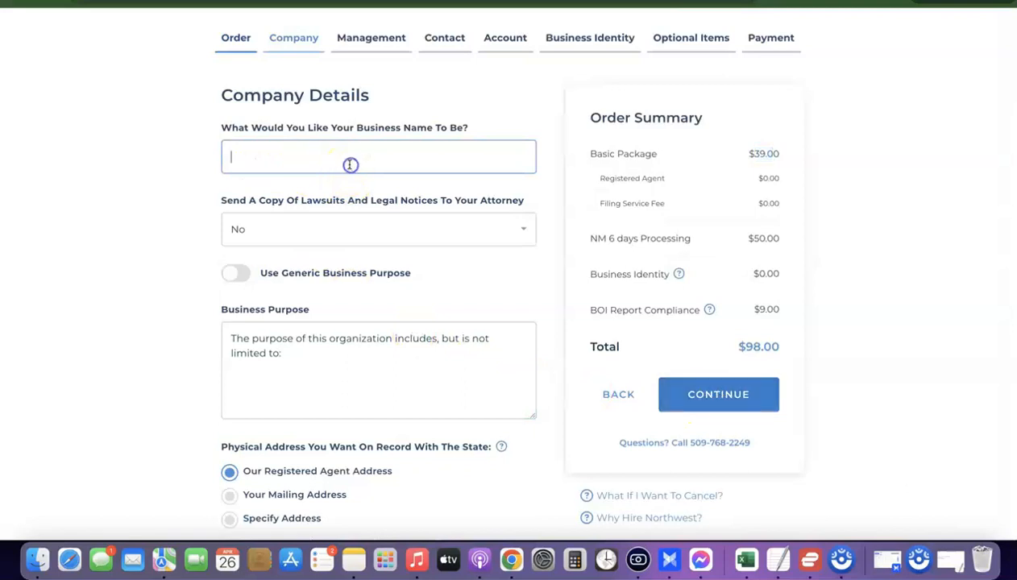
{"action": "type", "text": "Dr"}
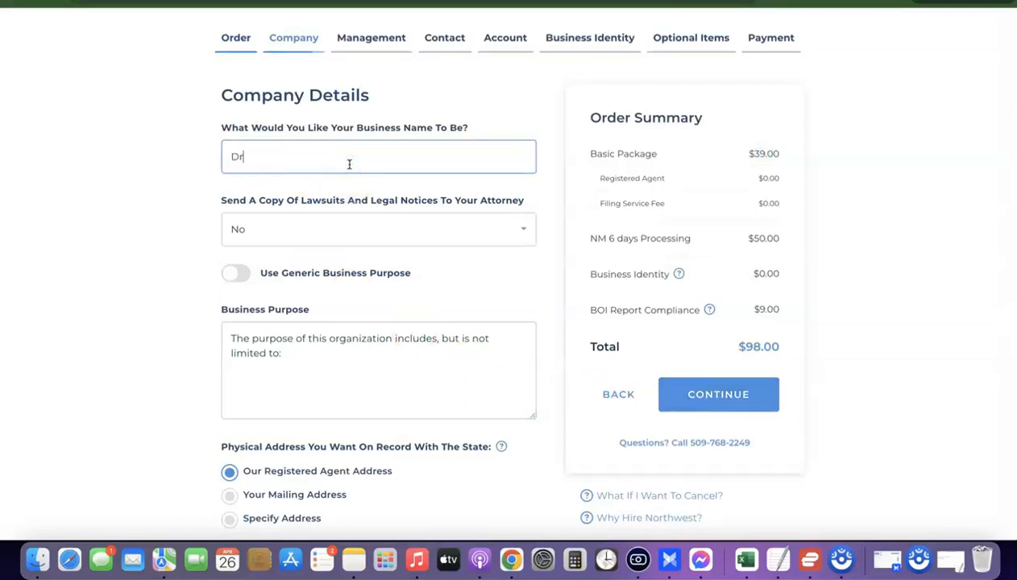
{"action": "left_click", "coordinate": [780, 556]}
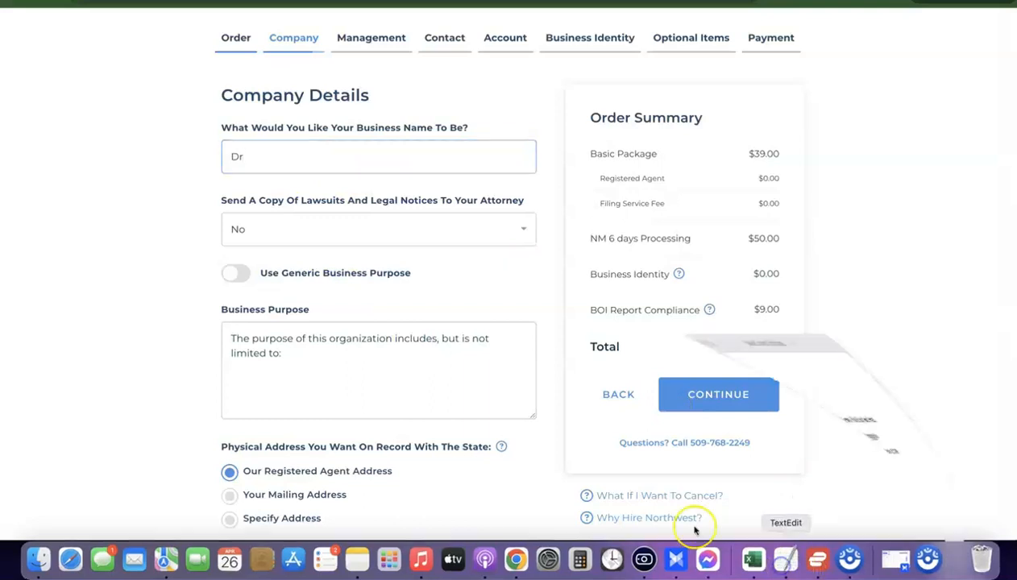
{"action": "triple_click", "coordinate": [138, 84]}
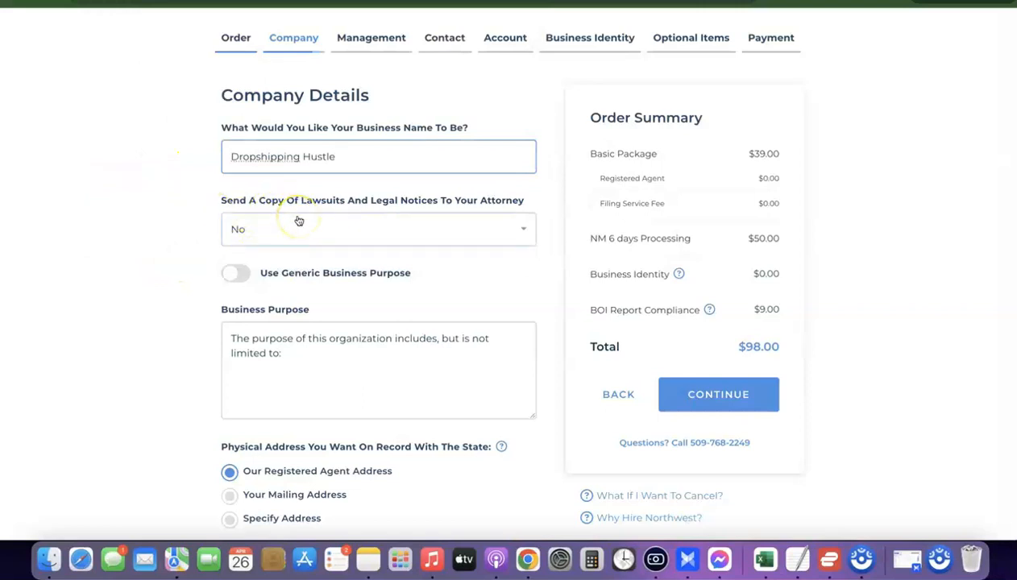
Set the attorney notice copies option to No
{"action": "left_click", "coordinate": [501, 227]}
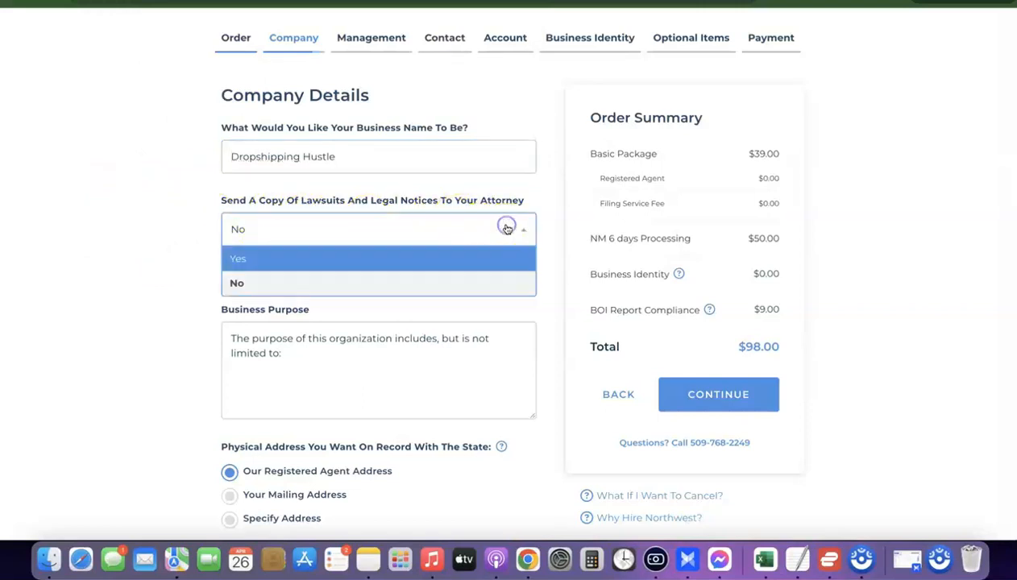
{"action": "left_click", "coordinate": [282, 259]}
{"action": "left_click", "coordinate": [325, 228]}
{"action": "left_click", "coordinate": [280, 282]}
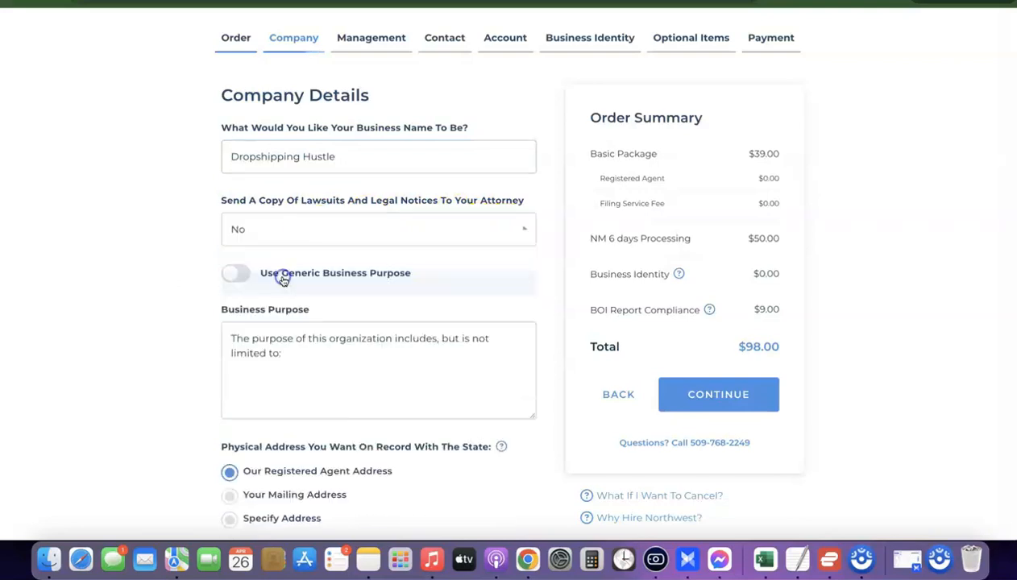
{"action": "scroll", "coordinate": [133, 254], "scroll_direction": "down", "scroll_amount": 2}
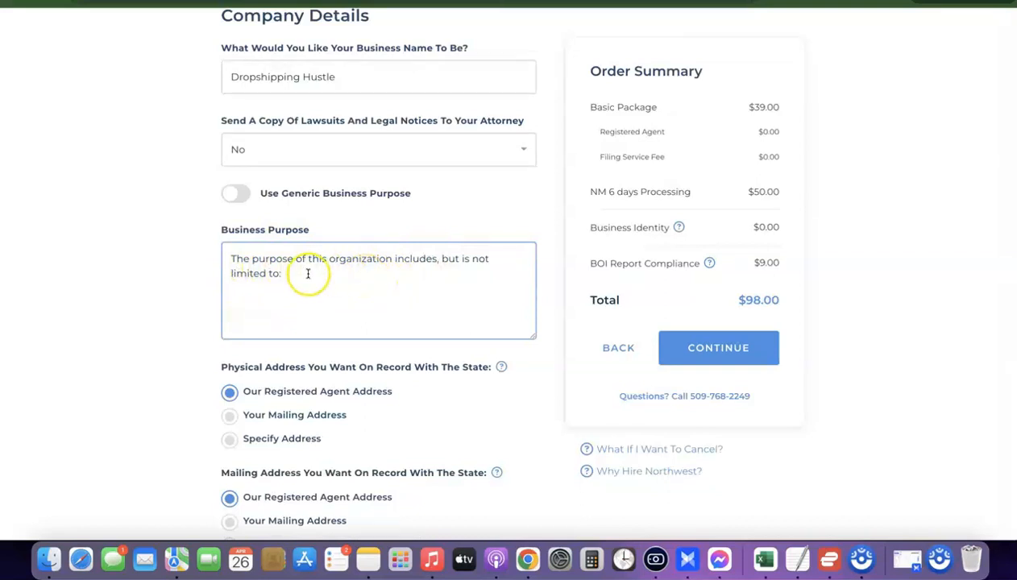
Paste 'E-commerce - Online Selling of General Products' from the notes into Business Purpose
{"action": "left_click", "coordinate": [798, 559]}
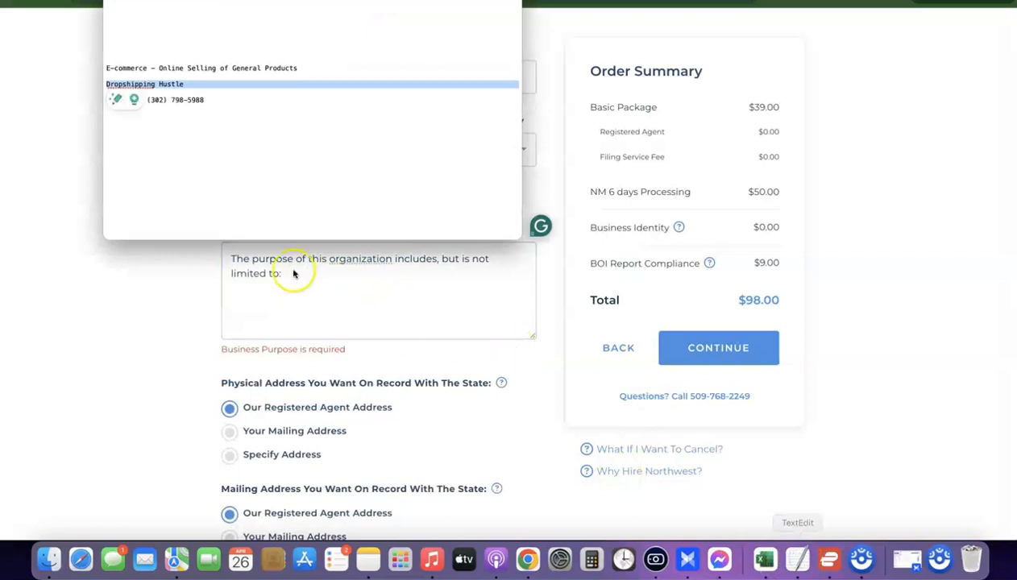
{"action": "triple_click", "coordinate": [119, 68]}
{"action": "right_click", "coordinate": [118, 67]}
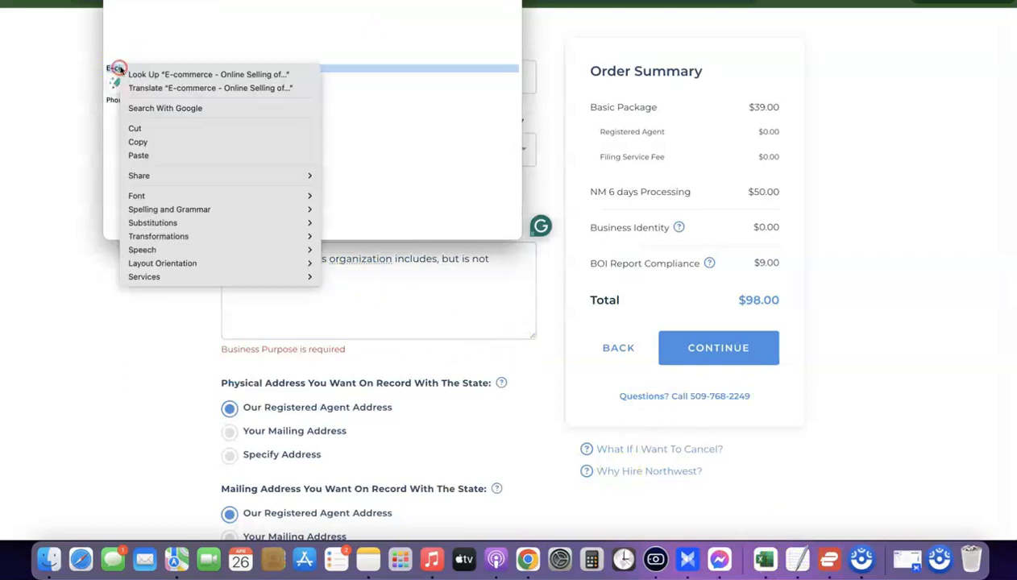
{"action": "left_click", "coordinate": [142, 139]}
{"action": "left_click", "coordinate": [316, 269]}
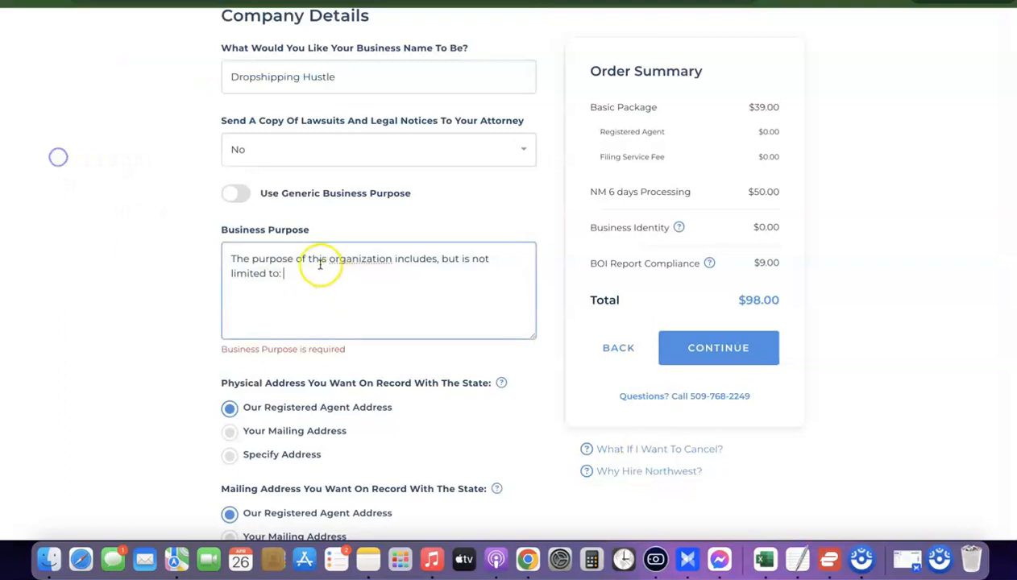
{"action": "key", "text": "super+v"}
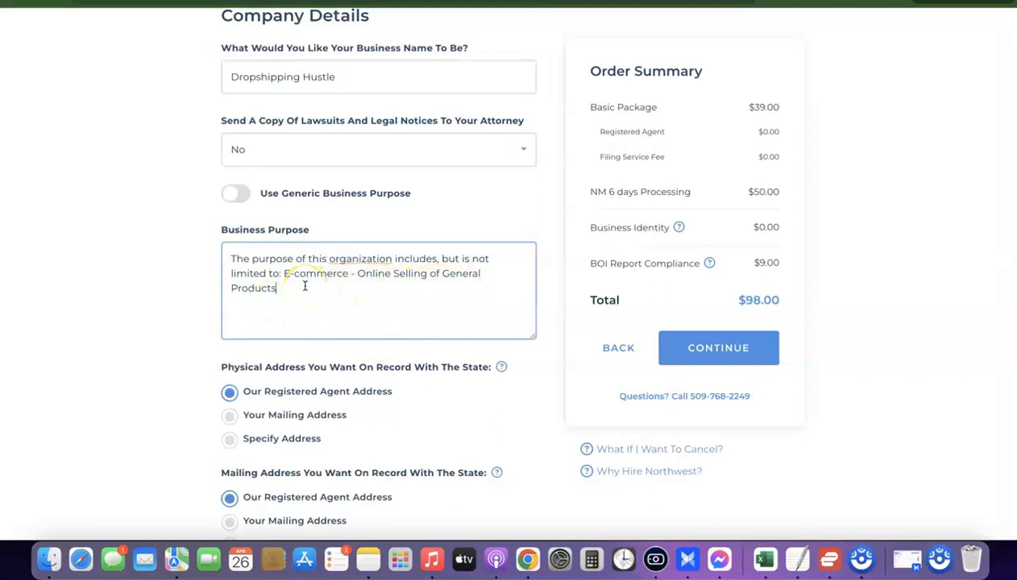
{"action": "left_click", "coordinate": [91, 288]}
{"action": "scroll", "coordinate": [122, 288], "scroll_direction": "down", "scroll_amount": 2}
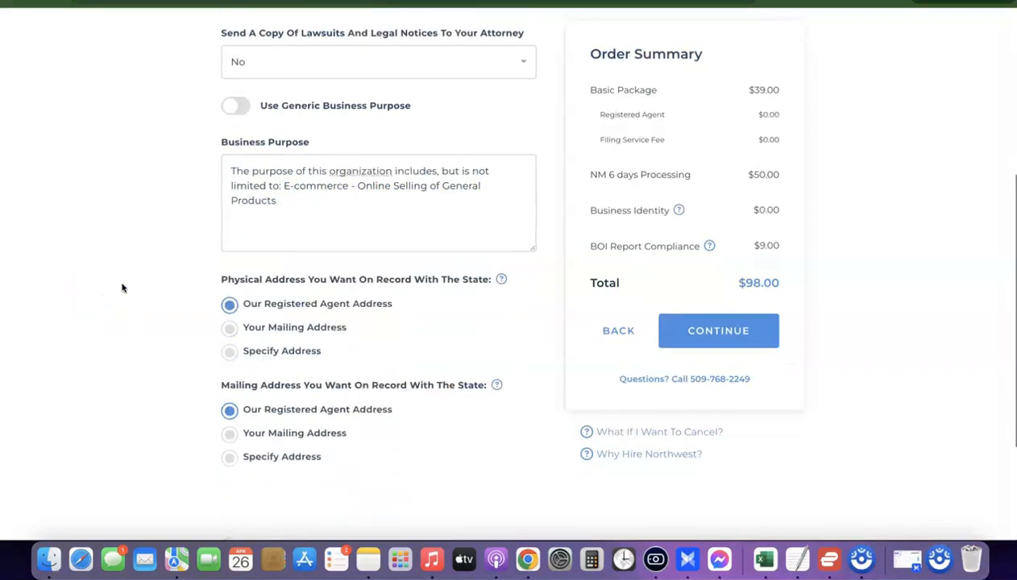
Keep Our Registered Agent Address for both physical and mailing addresses and submit Company Details
{"action": "scroll", "coordinate": [123, 288], "scroll_direction": "down", "scroll_amount": 1}
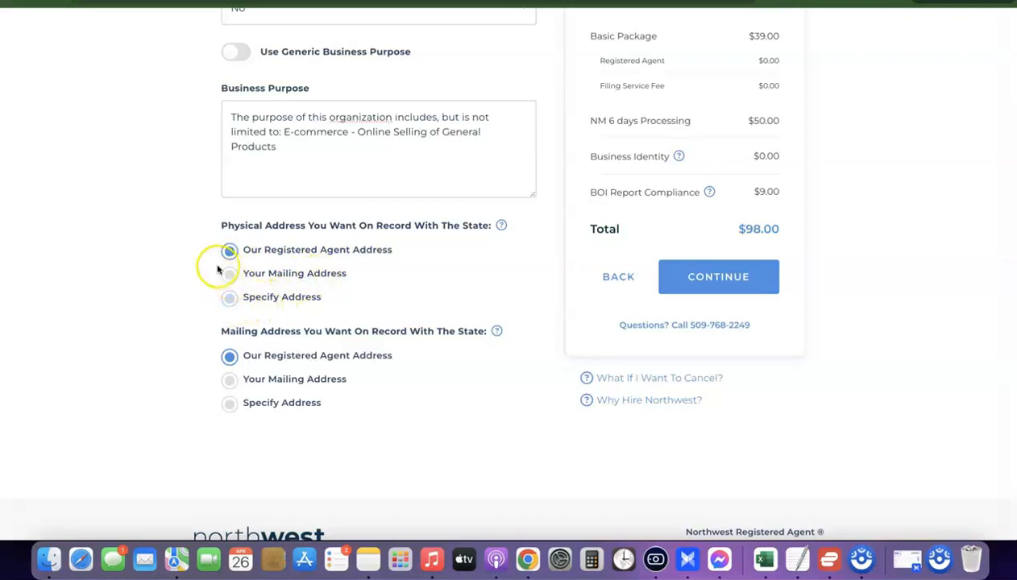
{"action": "scroll", "coordinate": [292, 393], "scroll_direction": "down", "scroll_amount": 2}
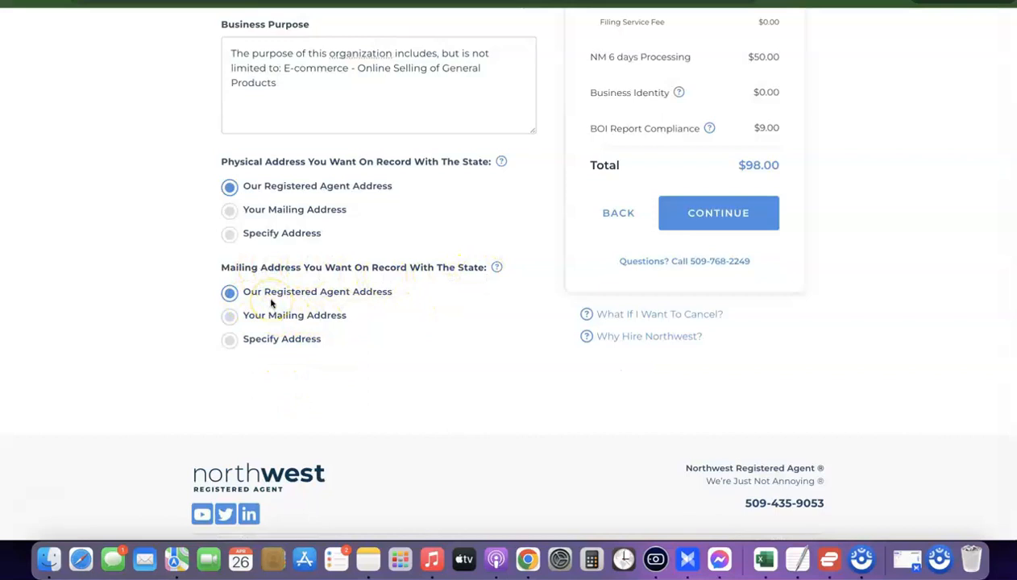
{"action": "scroll", "coordinate": [292, 295], "scroll_direction": "up", "scroll_amount": 5}
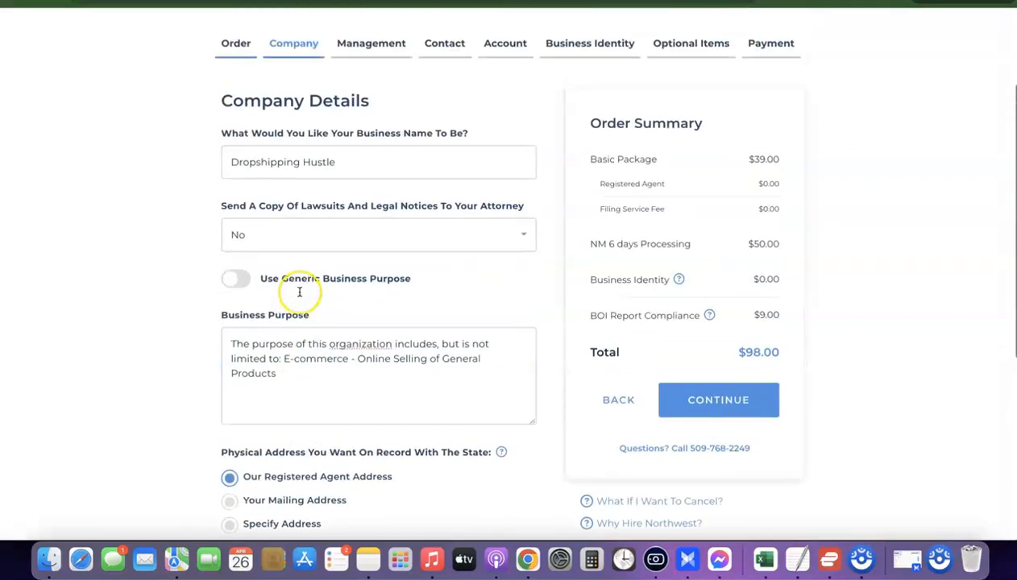
{"action": "left_click", "coordinate": [720, 403]}
Keep Member Managed as the management type and omit members from the state record
{"action": "left_click", "coordinate": [693, 399]}
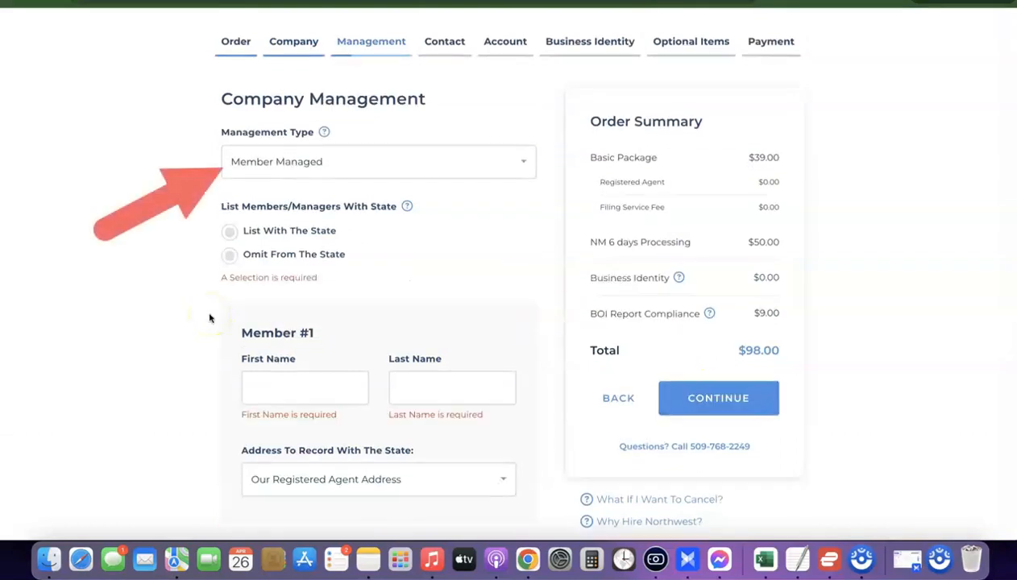
{"action": "left_click", "coordinate": [528, 161]}
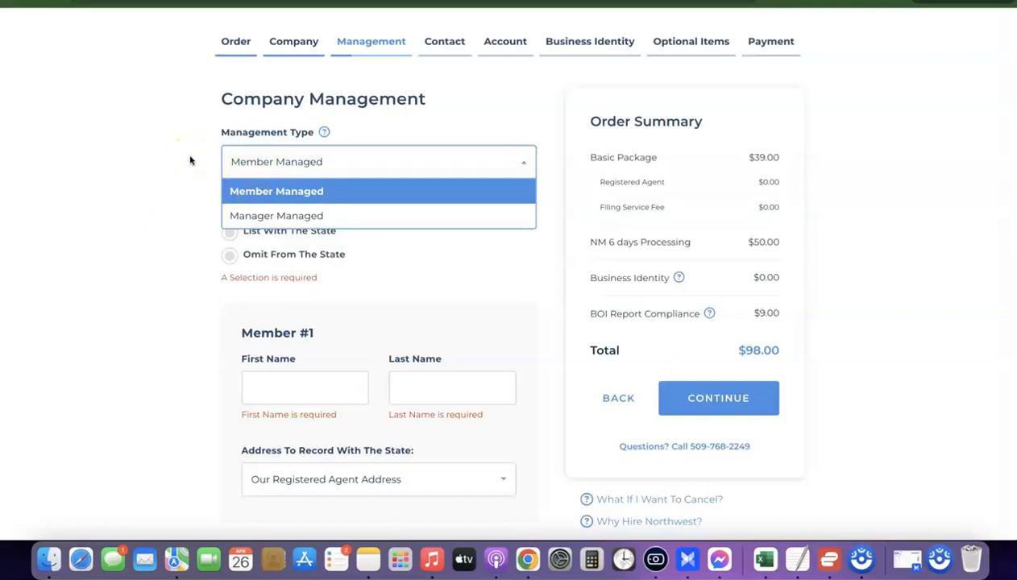
{"action": "left_click", "coordinate": [275, 164]}
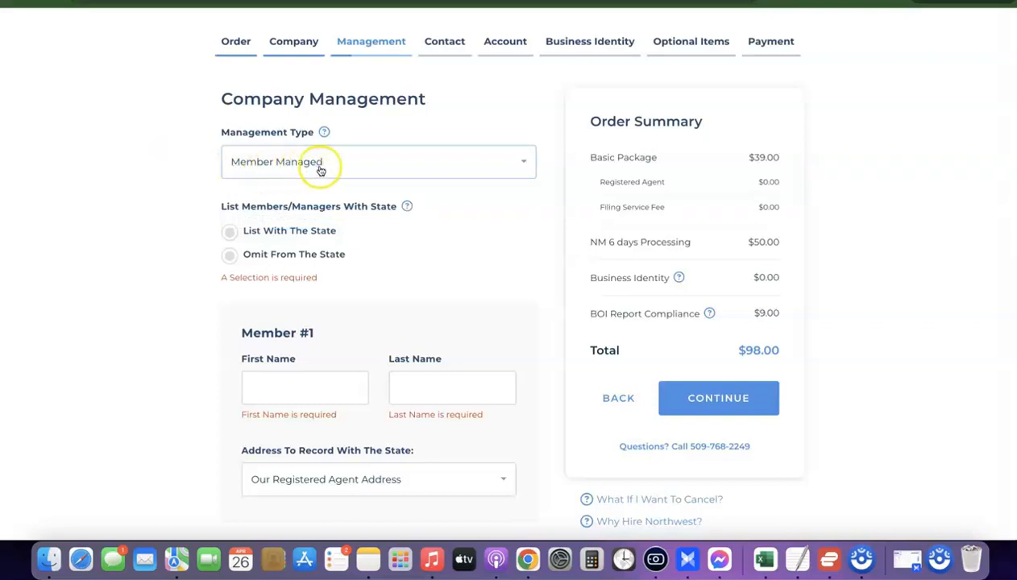
{"action": "left_click", "coordinate": [231, 232]}
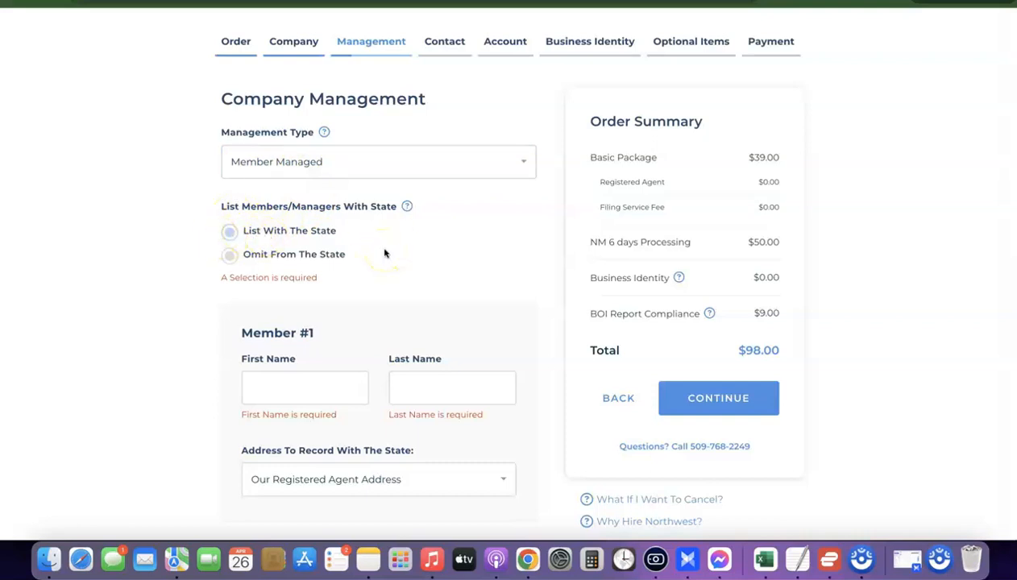
{"action": "left_click", "coordinate": [229, 255]}
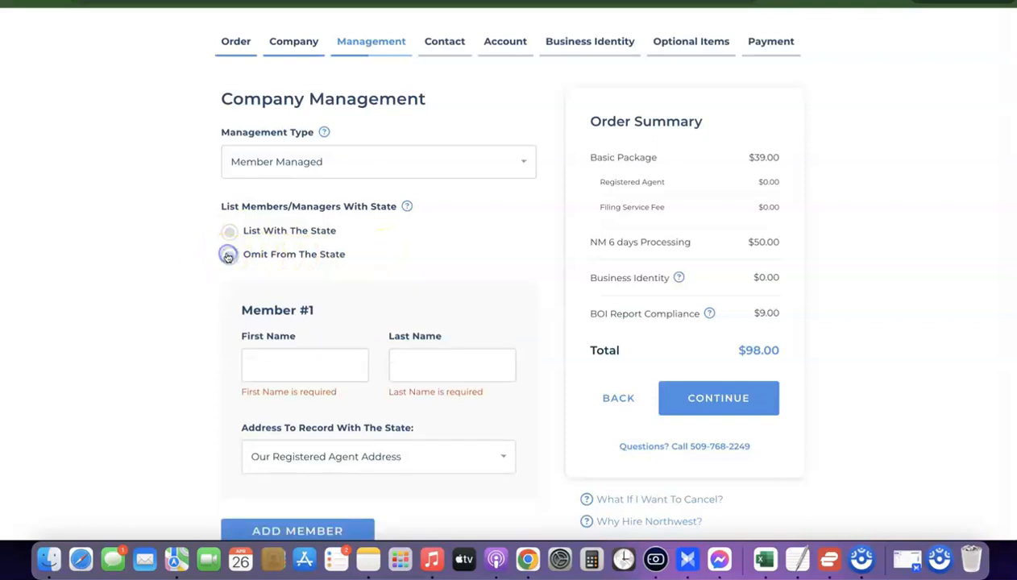
{"action": "scroll", "coordinate": [182, 261], "scroll_direction": "down", "scroll_amount": 2}
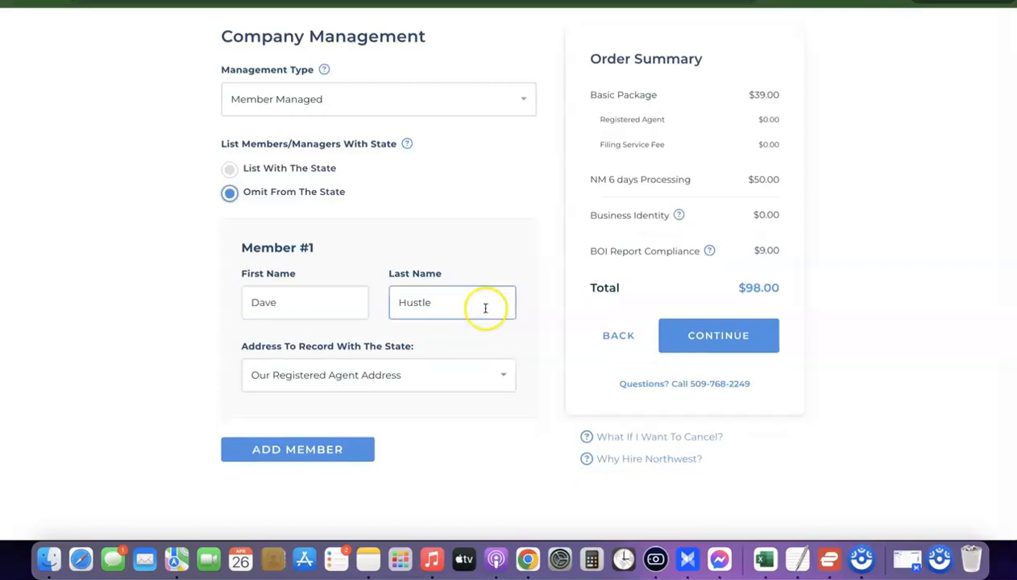
{"action": "scroll", "coordinate": [711, 268], "scroll_direction": "down", "scroll_amount": 1}
Enter the contact's first and last name
{"action": "left_click", "coordinate": [720, 323]}
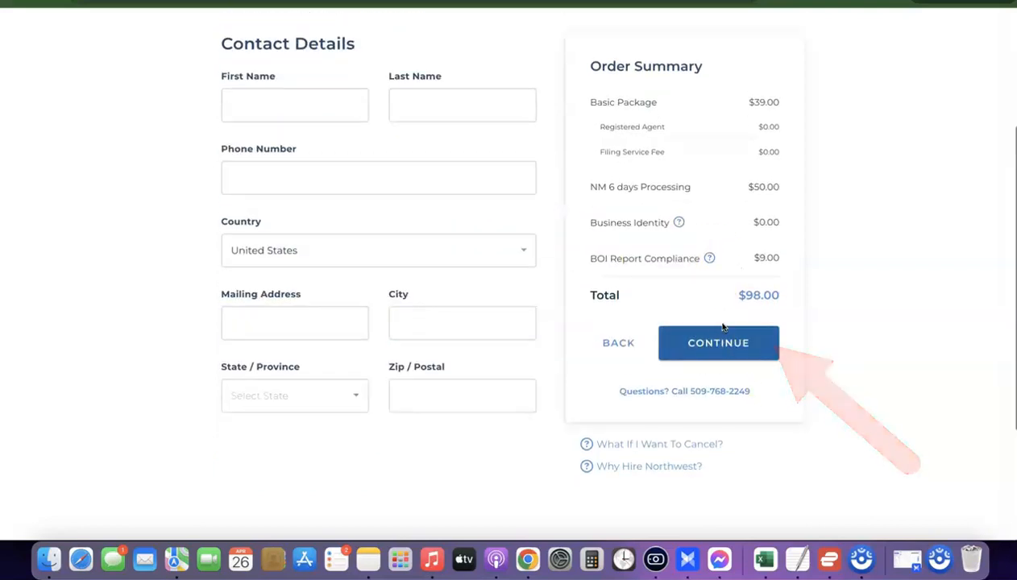
{"action": "scroll", "coordinate": [723, 328], "scroll_direction": "up", "scroll_amount": 1}
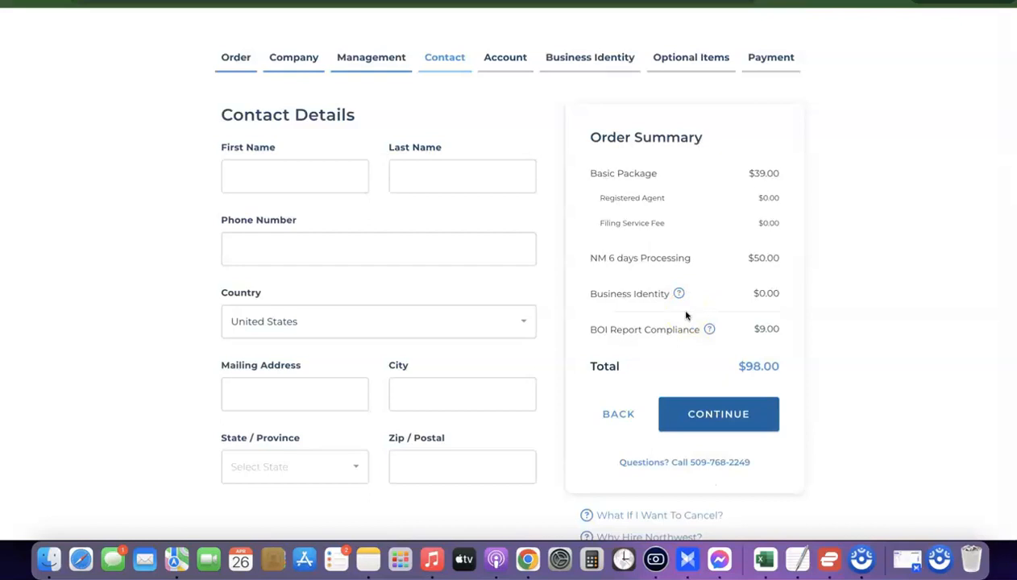
{"action": "left_click", "coordinate": [288, 176]}
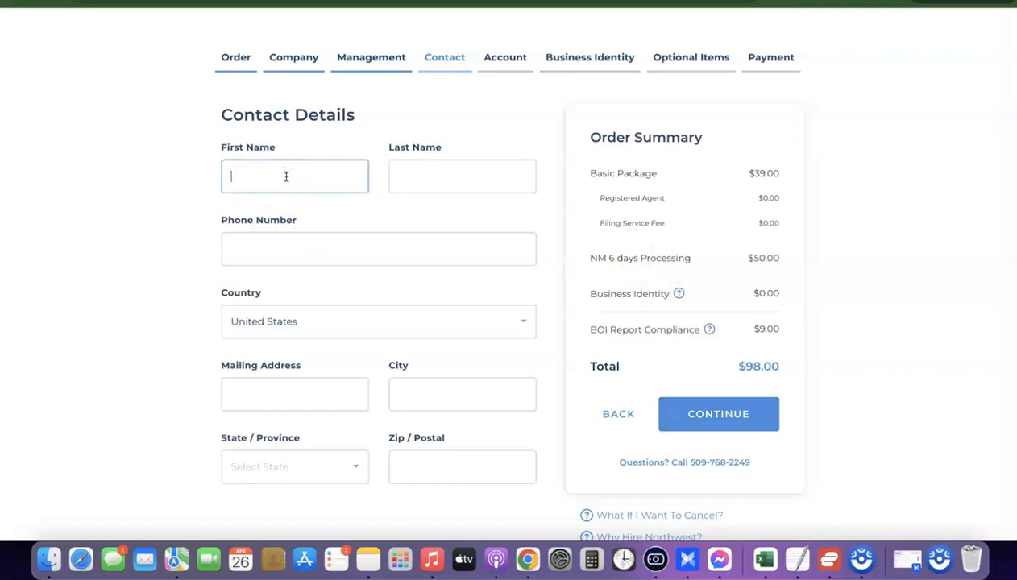
{"action": "type", "text": "Dave"}
{"action": "left_click", "coordinate": [400, 179]}
{"action": "type", "text": "Hustle"}
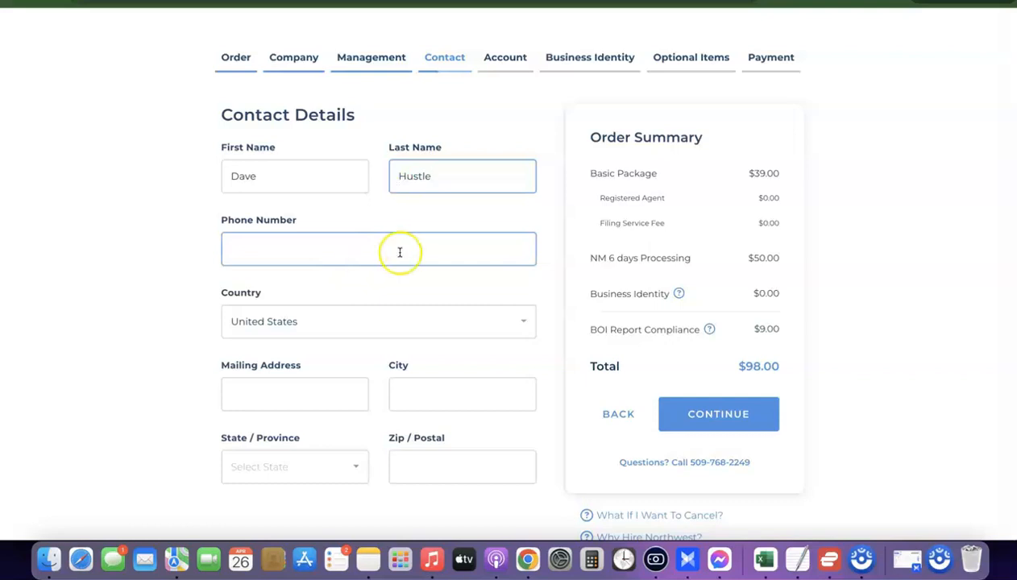
Copy the business phone number from the notes into the Phone Number field
{"action": "left_click", "coordinate": [798, 558]}
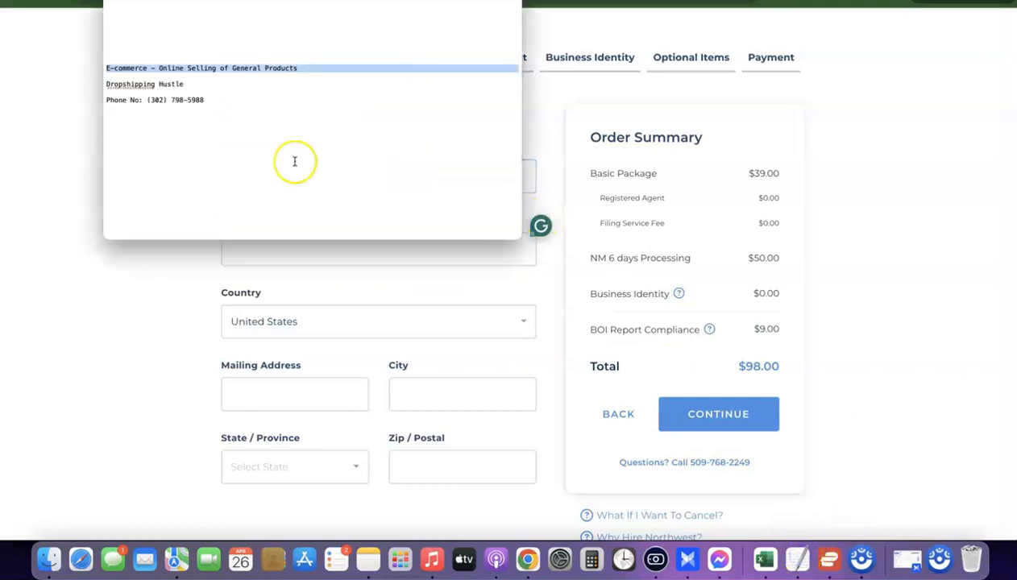
{"action": "left_click_drag", "start_coordinate": [147, 101], "coordinate": [220, 103]}
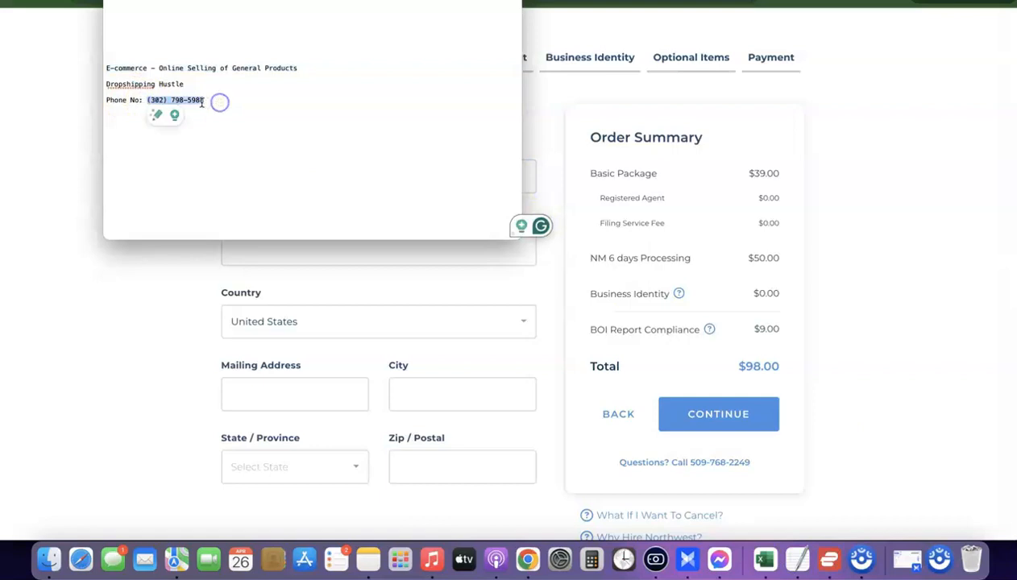
{"action": "right_click", "coordinate": [202, 102]}
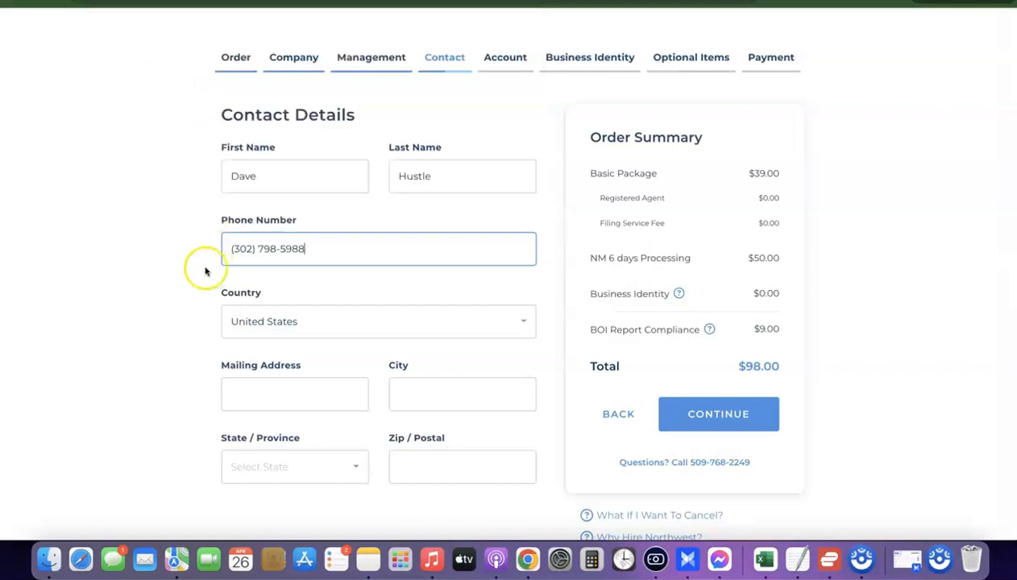
{"action": "scroll", "coordinate": [234, 298], "scroll_direction": "down", "scroll_amount": 1}
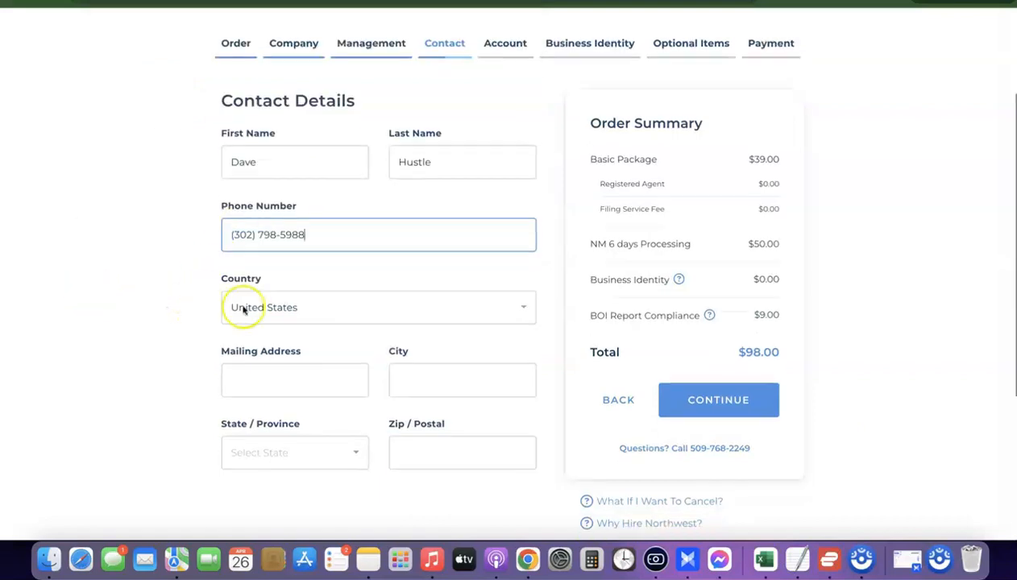
{"action": "left_click", "coordinate": [489, 306]}
{"action": "scroll", "coordinate": [484, 309], "scroll_direction": "down", "scroll_amount": 1}
{"action": "left_click", "coordinate": [443, 336]}
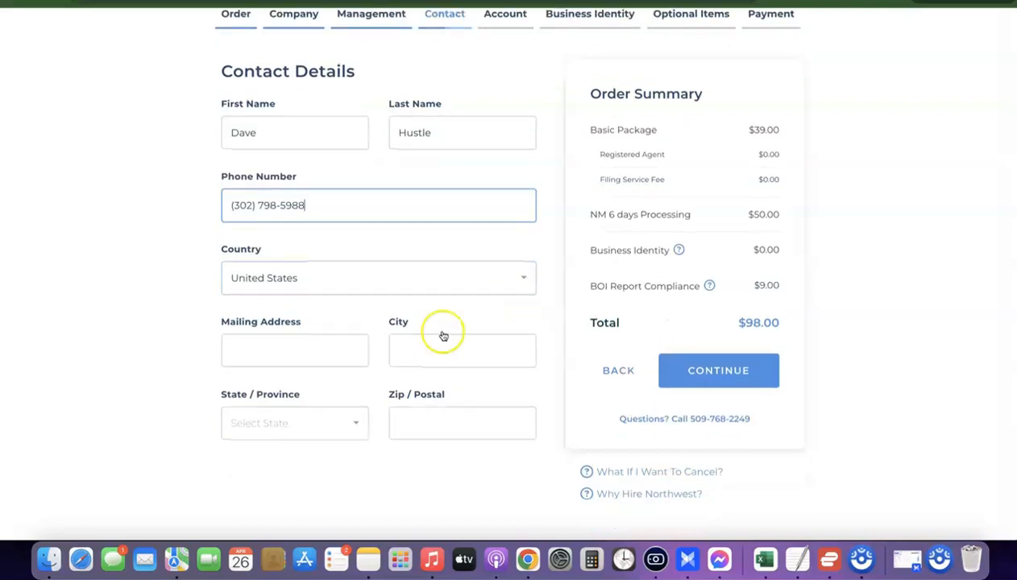
Go through the mailing address fields and submit contact details for Account Setup
{"action": "left_click", "coordinate": [261, 353]}
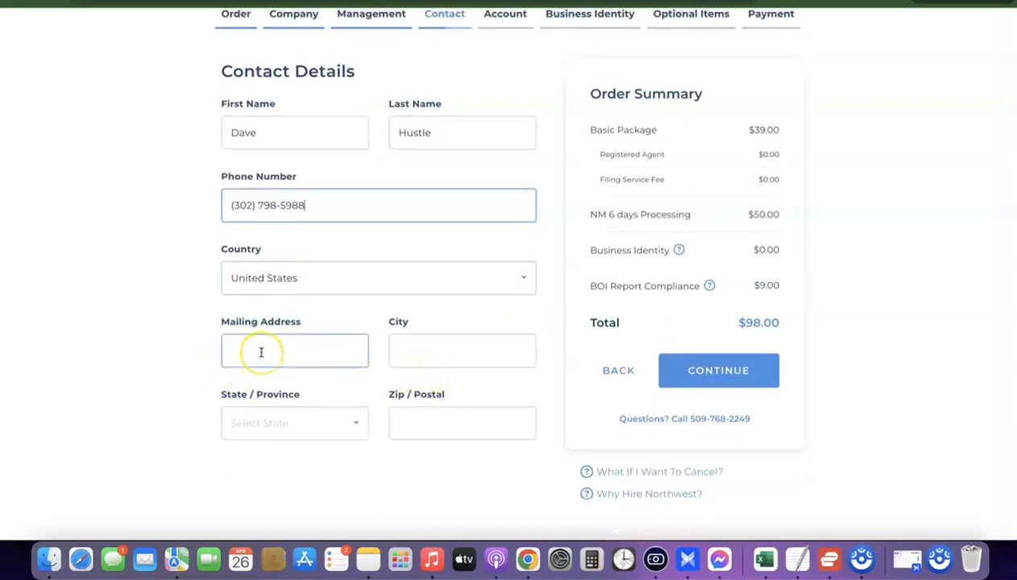
{"action": "left_click", "coordinate": [292, 362]}
{"action": "left_click", "coordinate": [434, 360]}
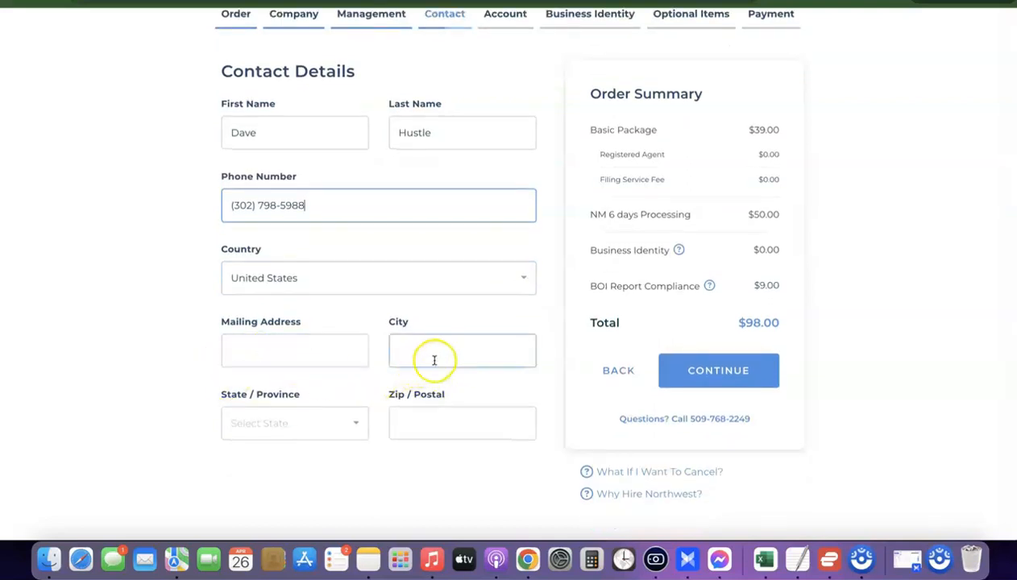
{"action": "left_click", "coordinate": [289, 422]}
{"action": "left_click", "coordinate": [432, 432]}
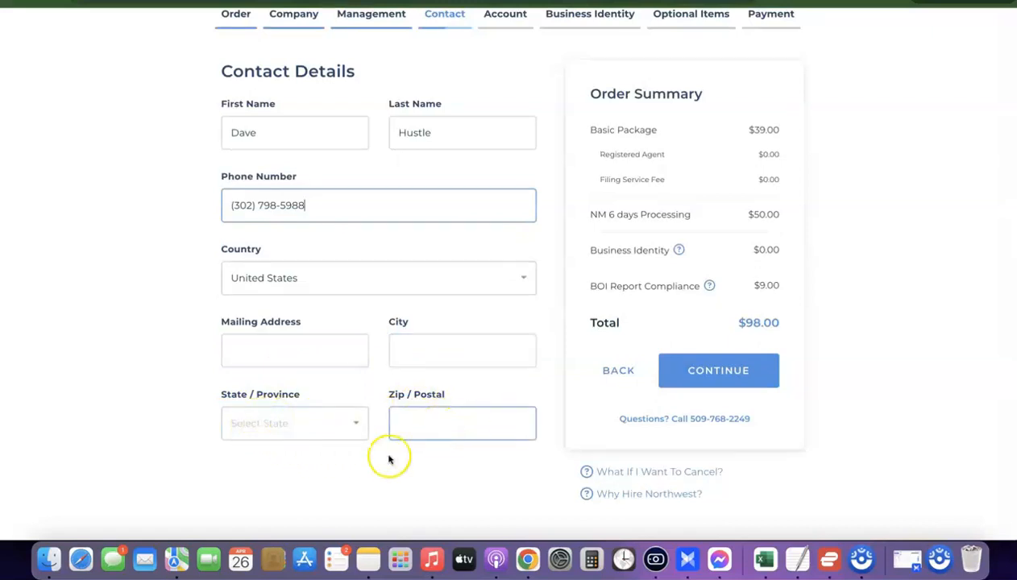
{"action": "left_click", "coordinate": [752, 368]}
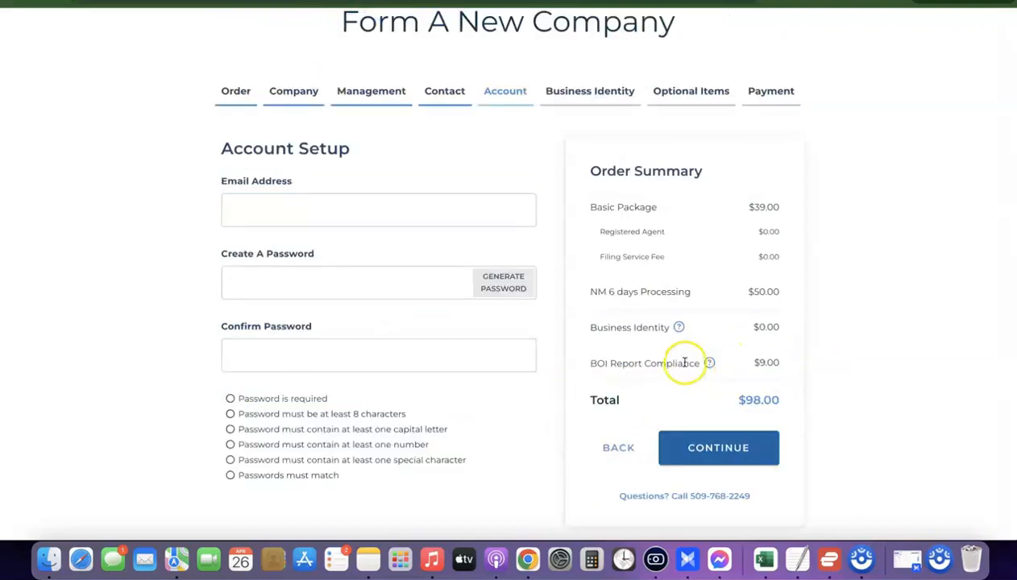
{"action": "left_click", "coordinate": [469, 203]}
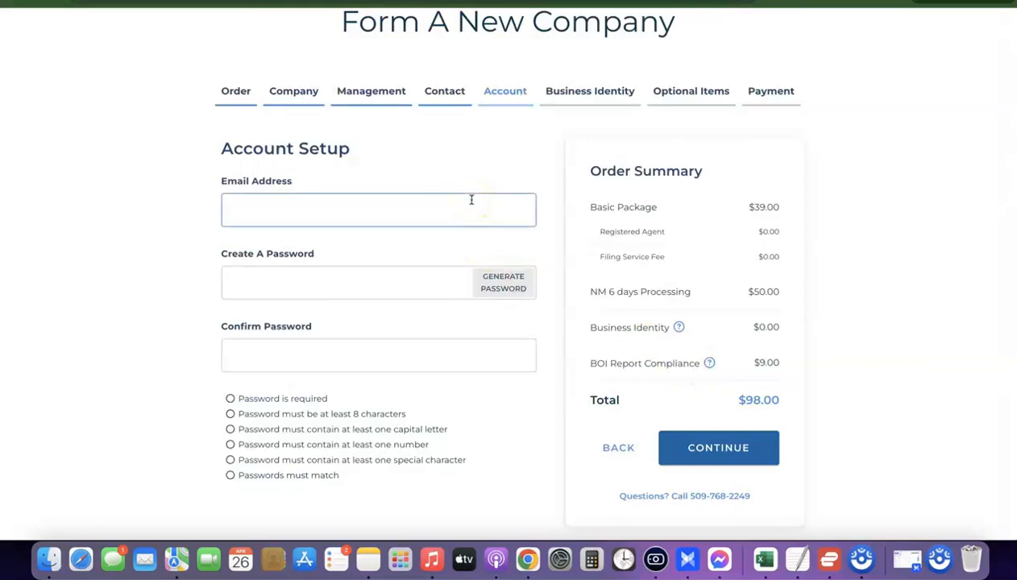
Set a generated account password and continue to Business Identity
{"action": "left_click", "coordinate": [404, 277]}
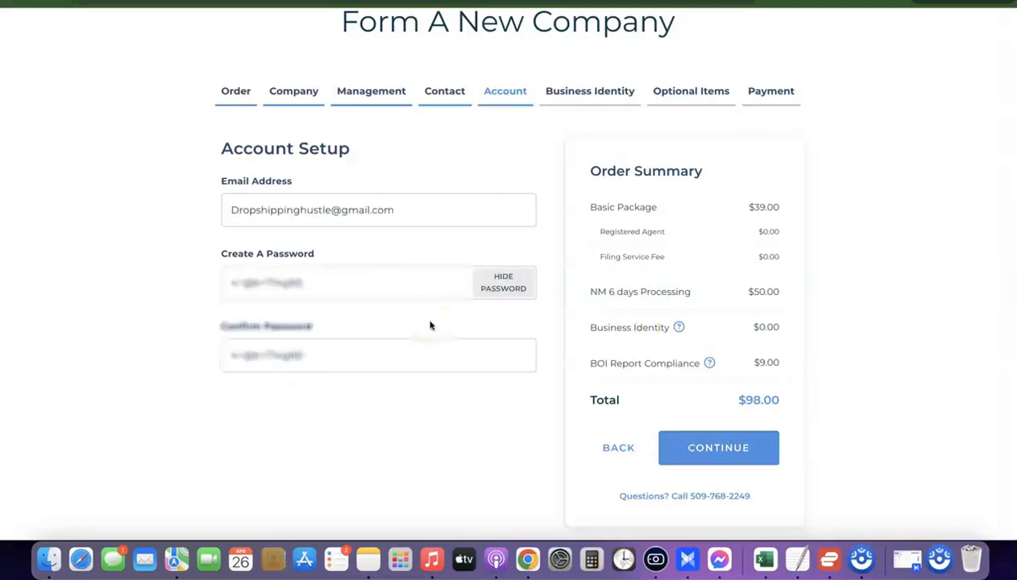
{"action": "left_click", "coordinate": [715, 453]}
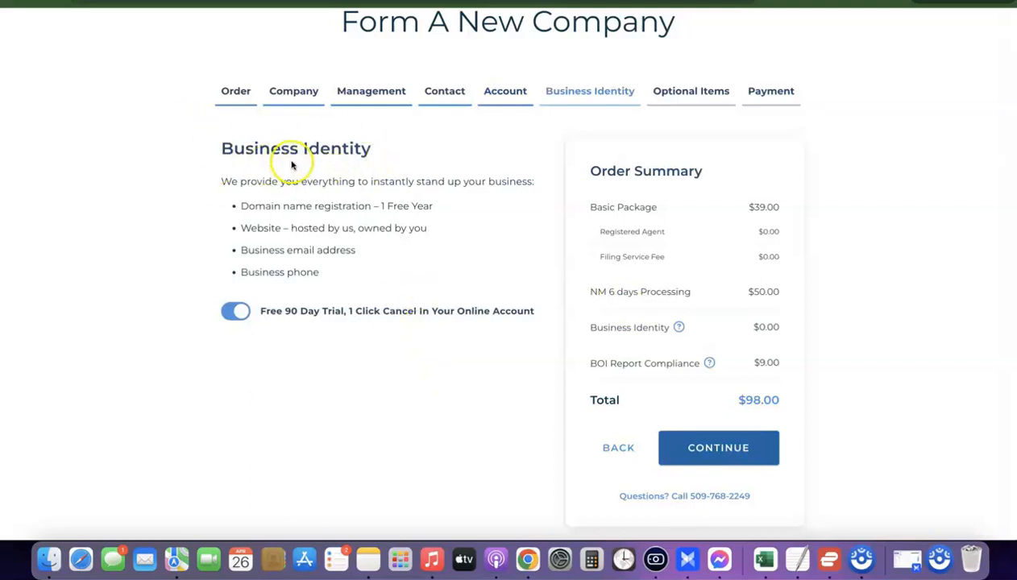
Decline the free business identity trial and continue to the optional items
{"action": "left_click", "coordinate": [238, 314]}
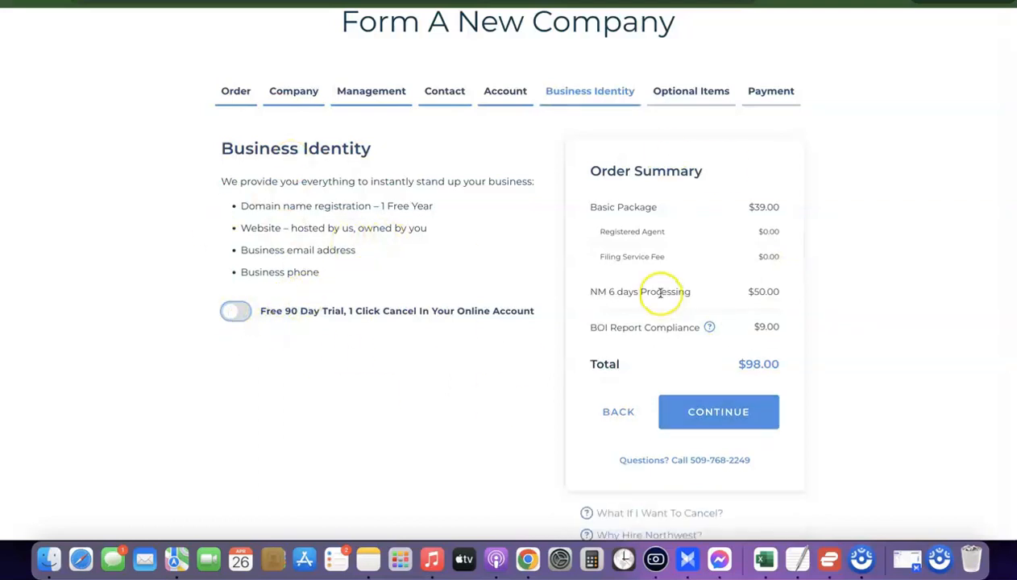
{"action": "scroll", "coordinate": [677, 300], "scroll_direction": "down", "scroll_amount": 1}
{"action": "left_click", "coordinate": [713, 405]}
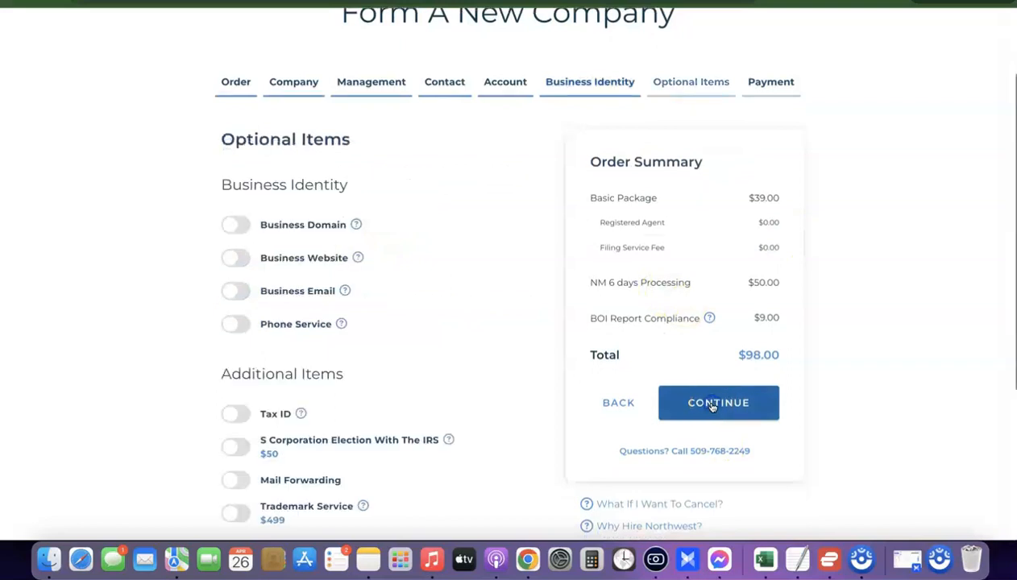
{"action": "scroll", "coordinate": [532, 375], "scroll_direction": "up", "scroll_amount": 2}
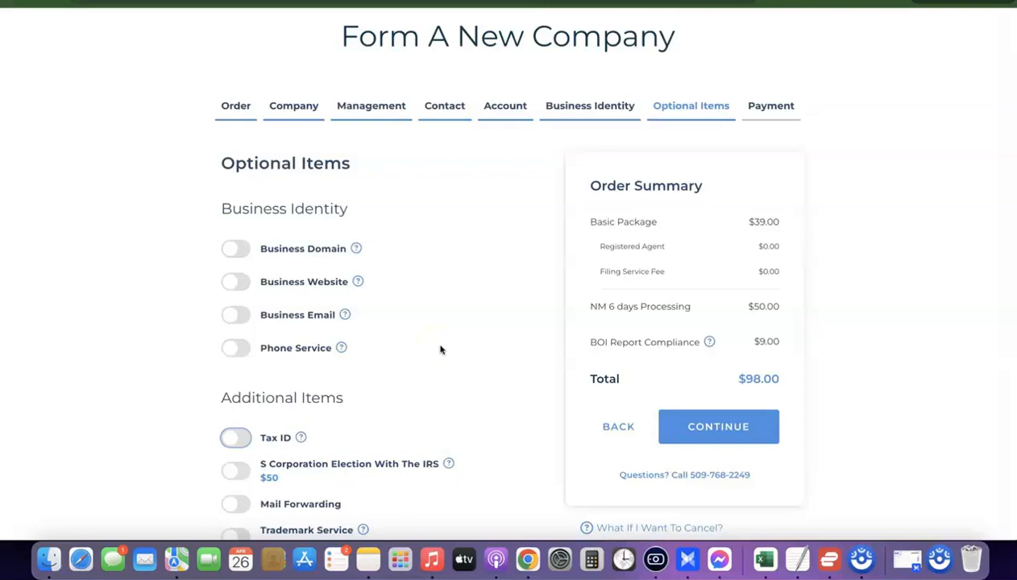
{"action": "scroll", "coordinate": [454, 295], "scroll_direction": "down", "scroll_amount": 3}
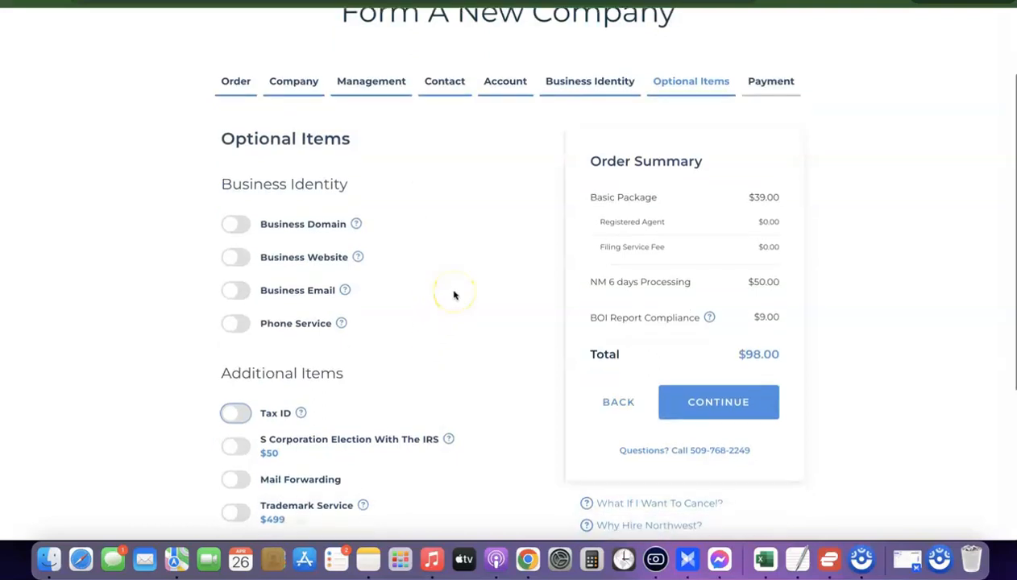
{"action": "scroll", "coordinate": [454, 296], "scroll_direction": "down", "scroll_amount": 2}
Add Tax ID for a filer without a Social Security Number, bringing the total to $298.00
{"action": "left_click", "coordinate": [233, 285]}
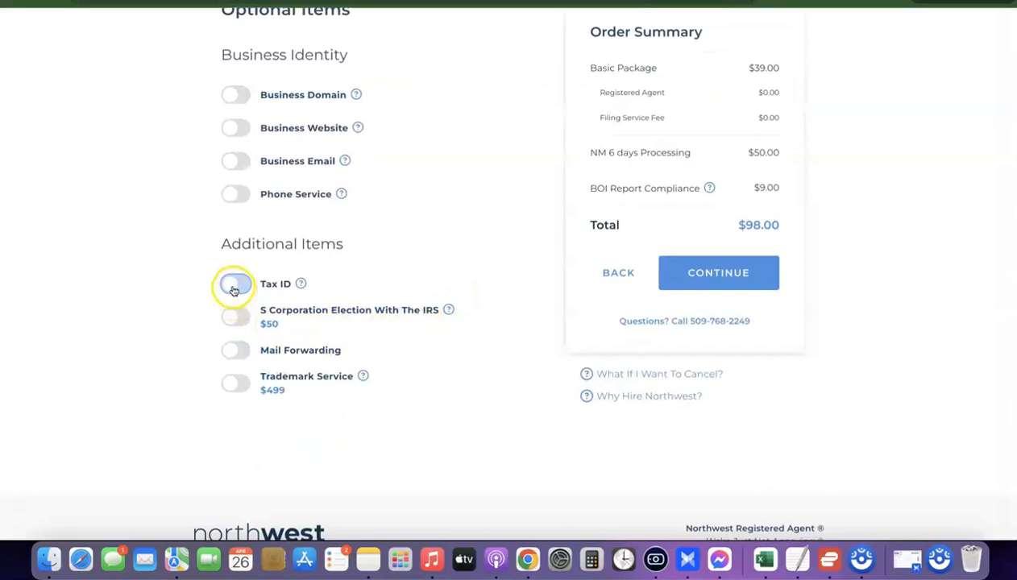
{"action": "scroll", "coordinate": [353, 295], "scroll_direction": "down", "scroll_amount": 2}
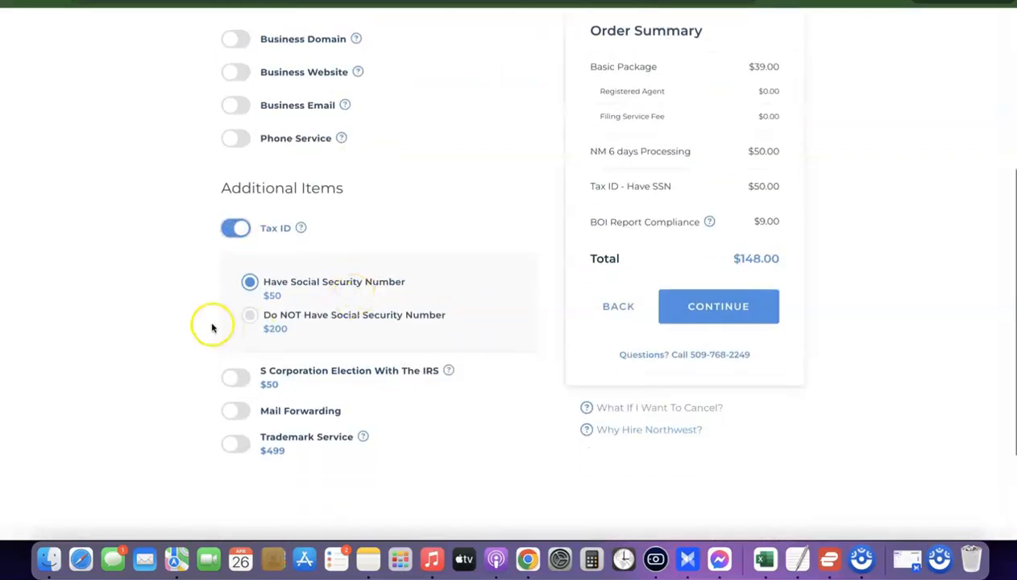
{"action": "key", "text": "super+plus"}
{"action": "key", "text": "super+plus"}
{"action": "key", "text": "super+plus"}
{"action": "key", "text": "super+plus"}
{"action": "scroll", "coordinate": [212, 313], "scroll_direction": "down", "scroll_amount": 5}
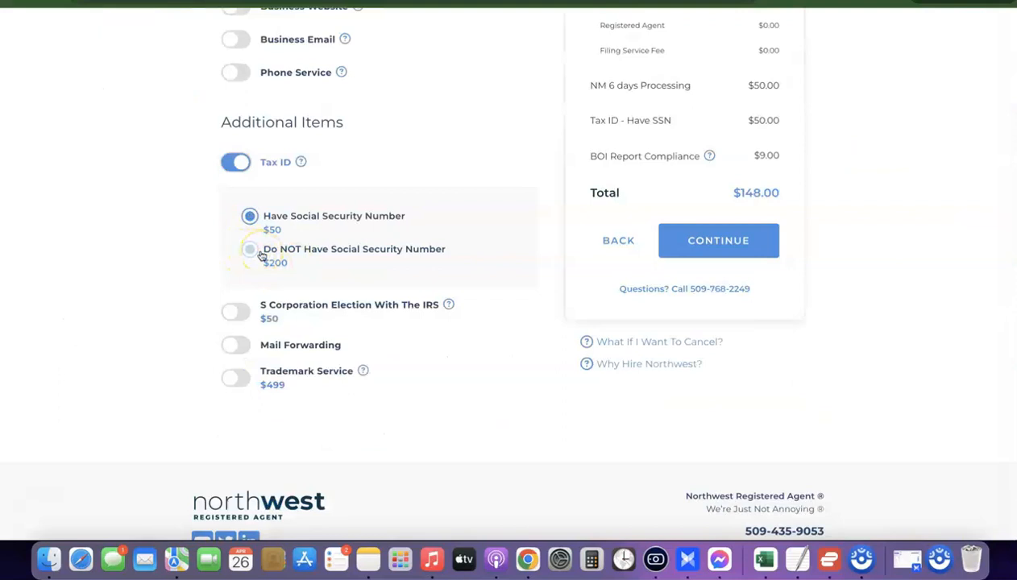
{"action": "left_click", "coordinate": [254, 252]}
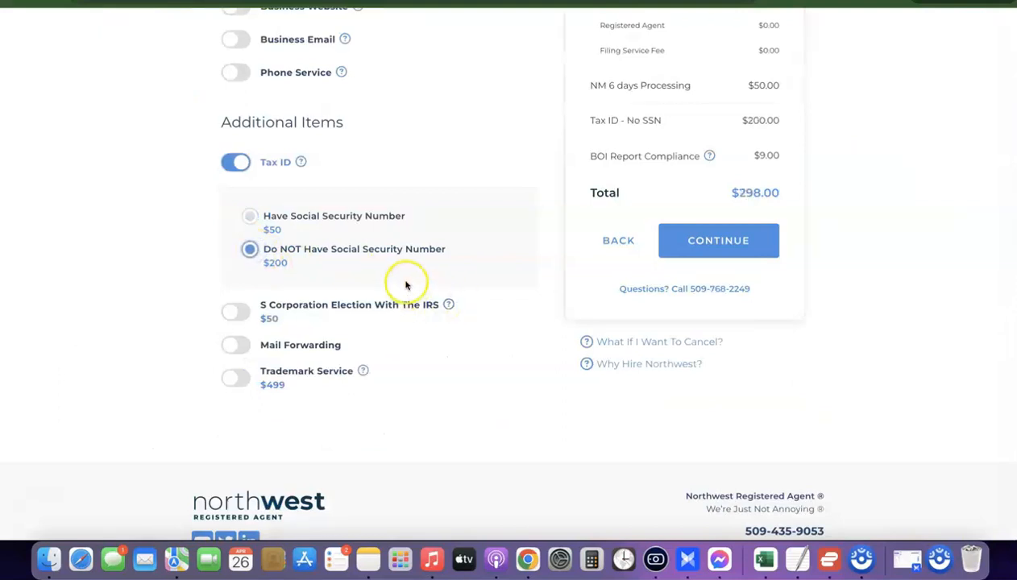
{"action": "scroll", "coordinate": [465, 295], "scroll_direction": "up", "scroll_amount": 3}
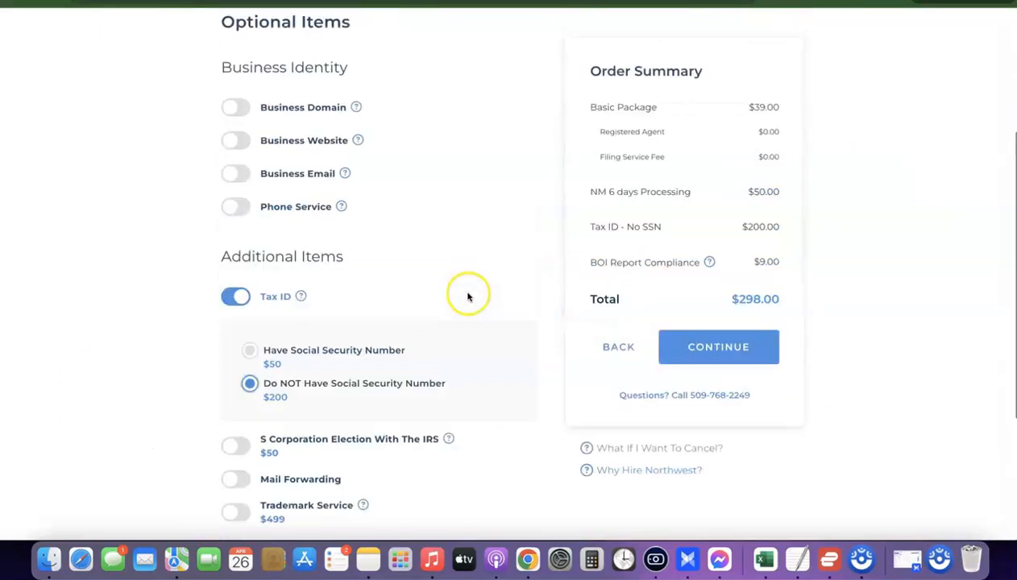
{"action": "scroll", "coordinate": [592, 165], "scroll_direction": "down", "scroll_amount": 2}
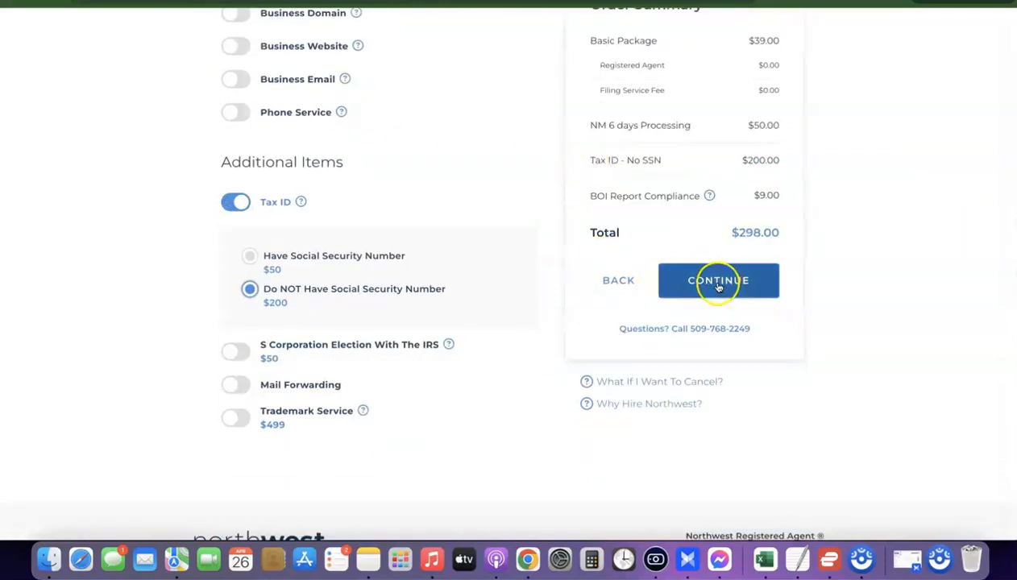
{"action": "left_click", "coordinate": [715, 284]}
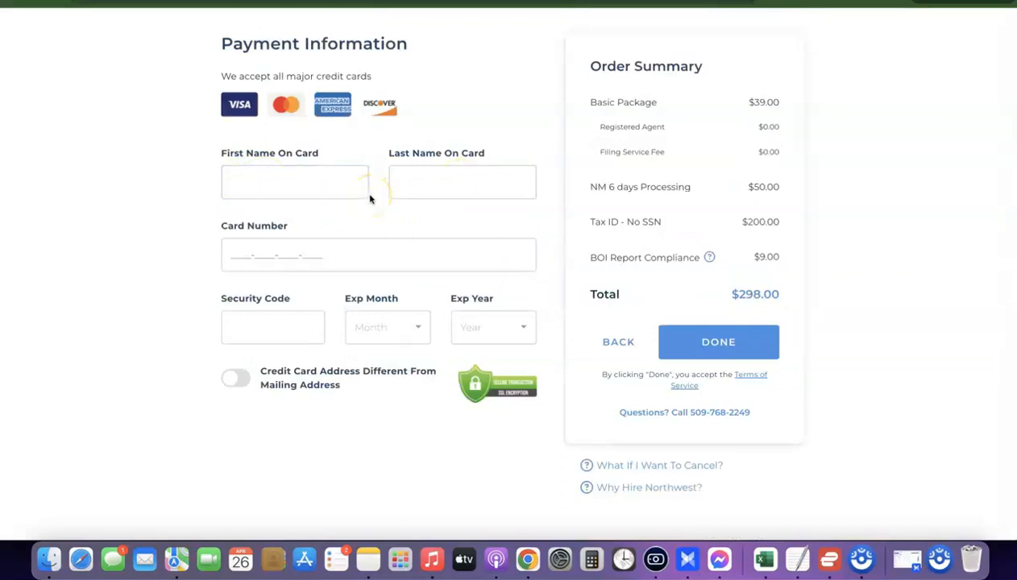
Select the Last Name On Card and Card Number fields on the Payment Information page
{"action": "left_click", "coordinate": [446, 187]}
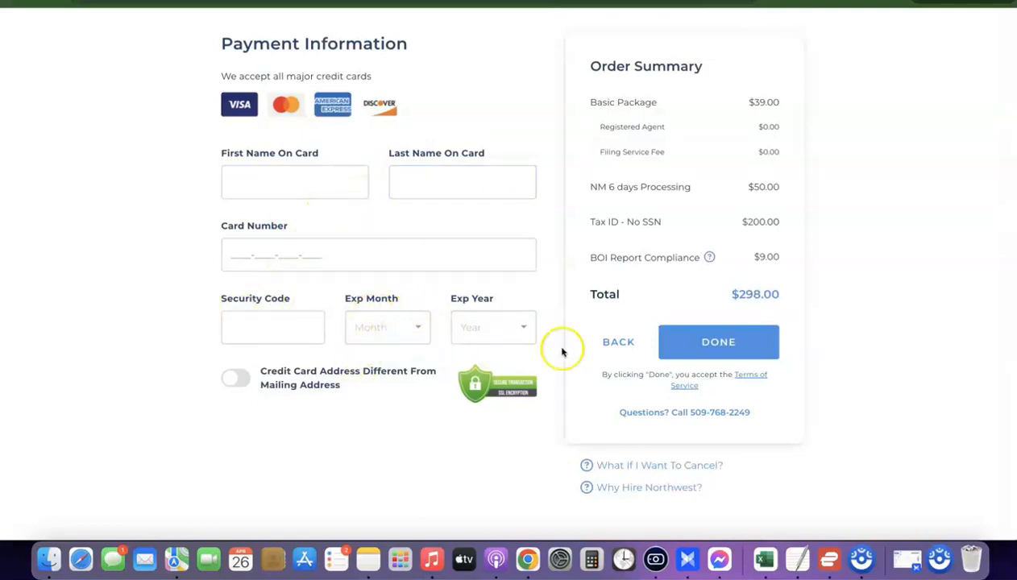
{"action": "left_click", "coordinate": [370, 265]}
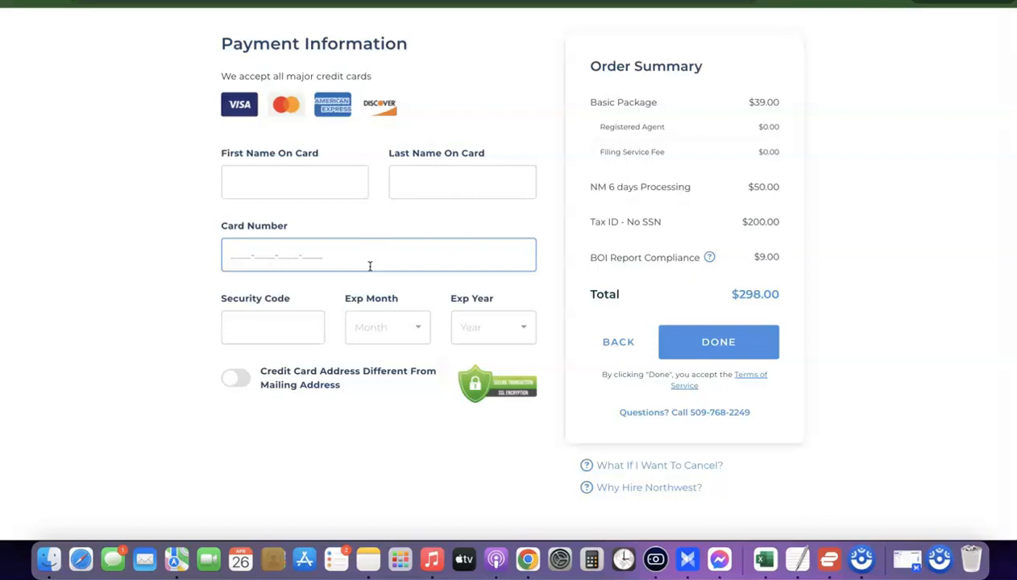
{"action": "left_click", "coordinate": [343, 217]}
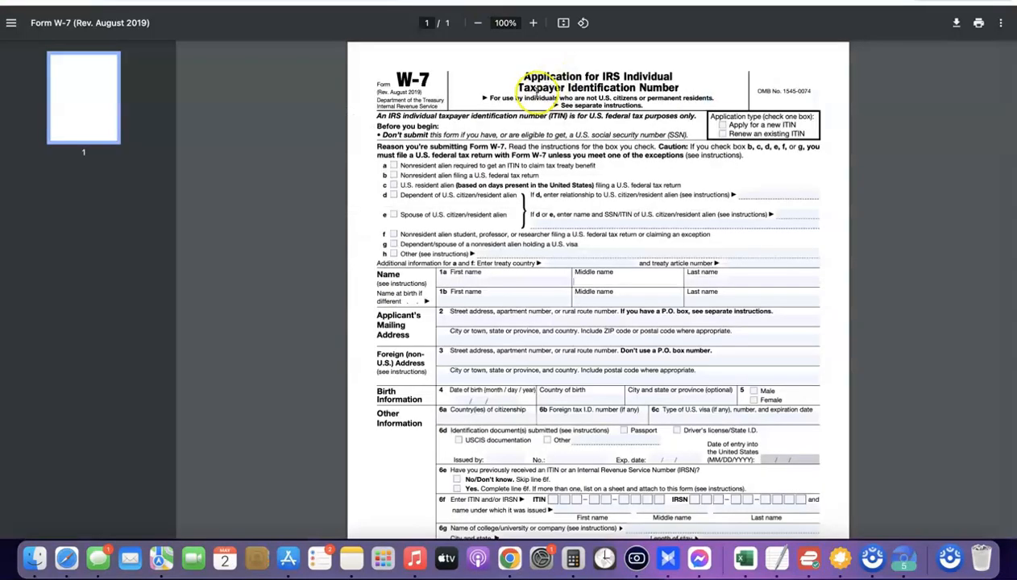
Read through the 'ITIN, Explained' article, then go to TheITIN's home page
{"action": "left_click", "coordinate": [532, 91]}
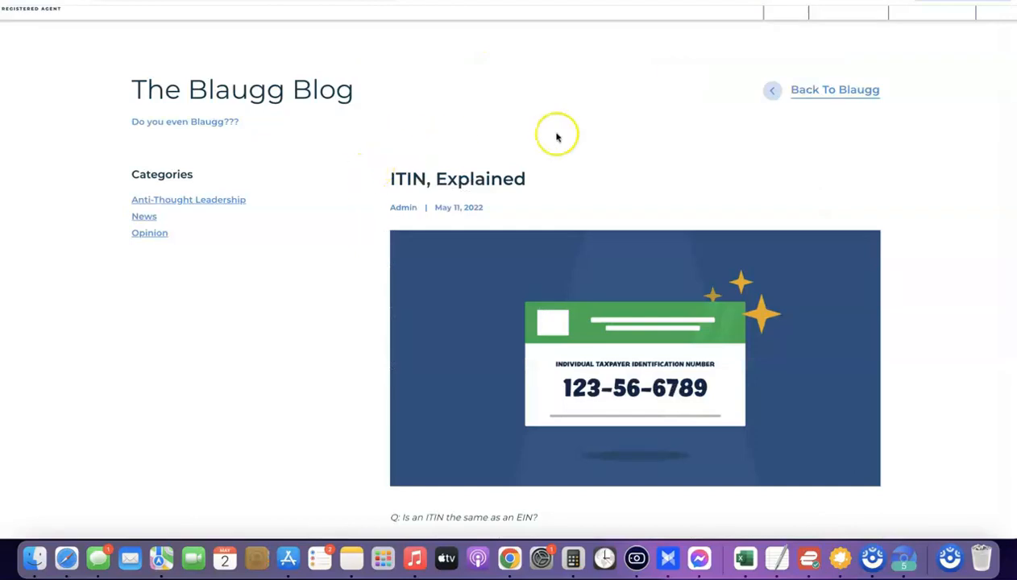
{"action": "scroll", "coordinate": [597, 133], "scroll_direction": "down", "scroll_amount": 8}
{"action": "scroll", "coordinate": [597, 137], "scroll_direction": "up", "scroll_amount": 10}
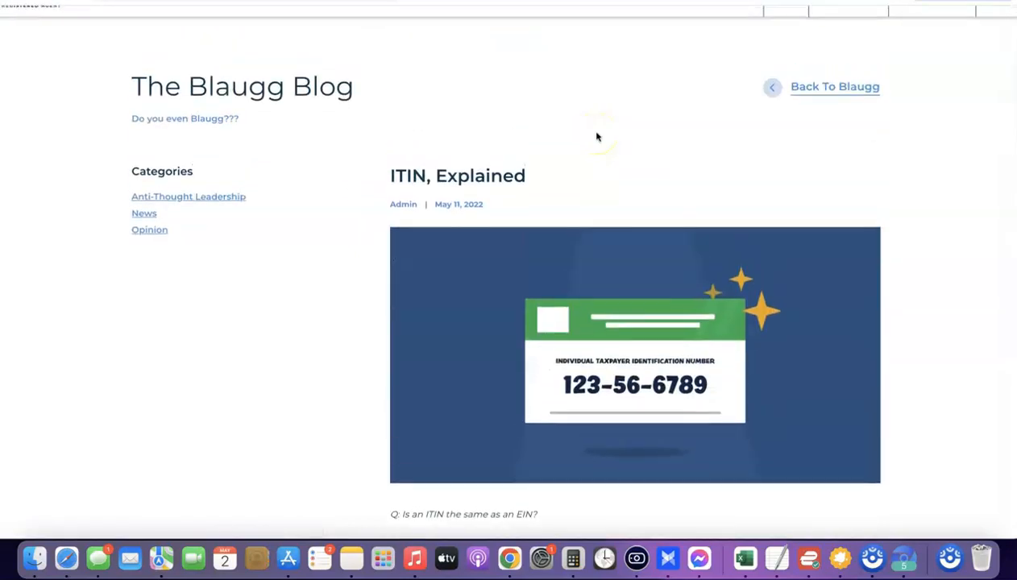
{"action": "scroll", "coordinate": [597, 137], "scroll_direction": "down", "scroll_amount": 15}
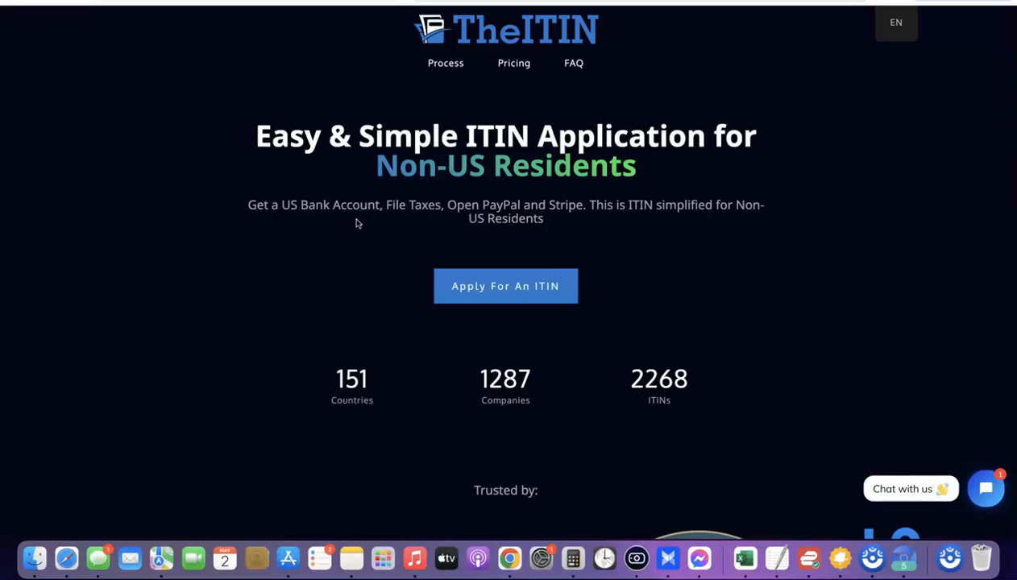
{"action": "left_click", "coordinate": [357, 227]}
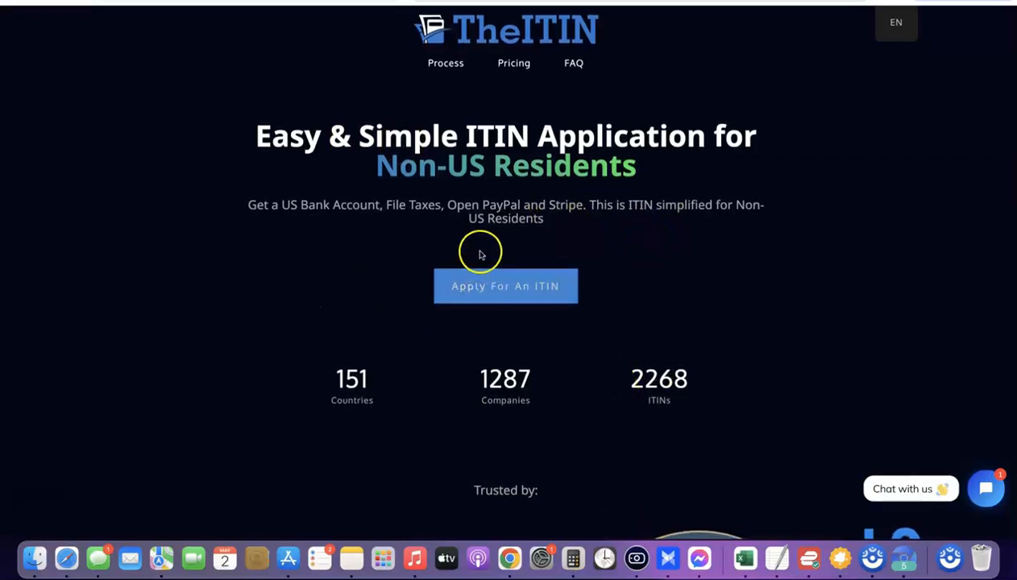
Open the ITIN Application pricing details and look over the pricing card
{"action": "left_click", "coordinate": [508, 295]}
{"action": "left_click", "coordinate": [449, 306]}
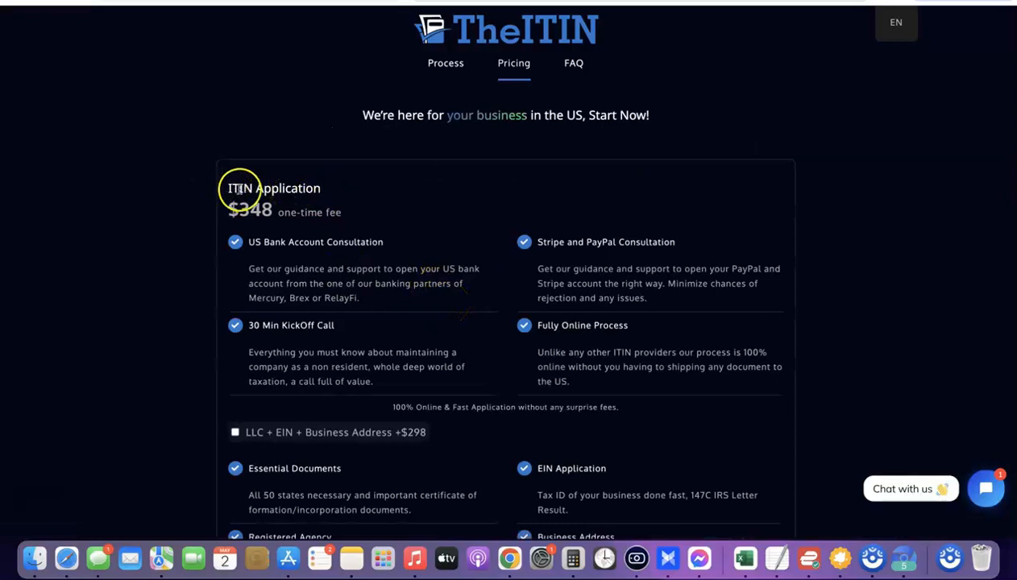
{"action": "scroll", "coordinate": [299, 187], "scroll_direction": "down", "scroll_amount": 1}
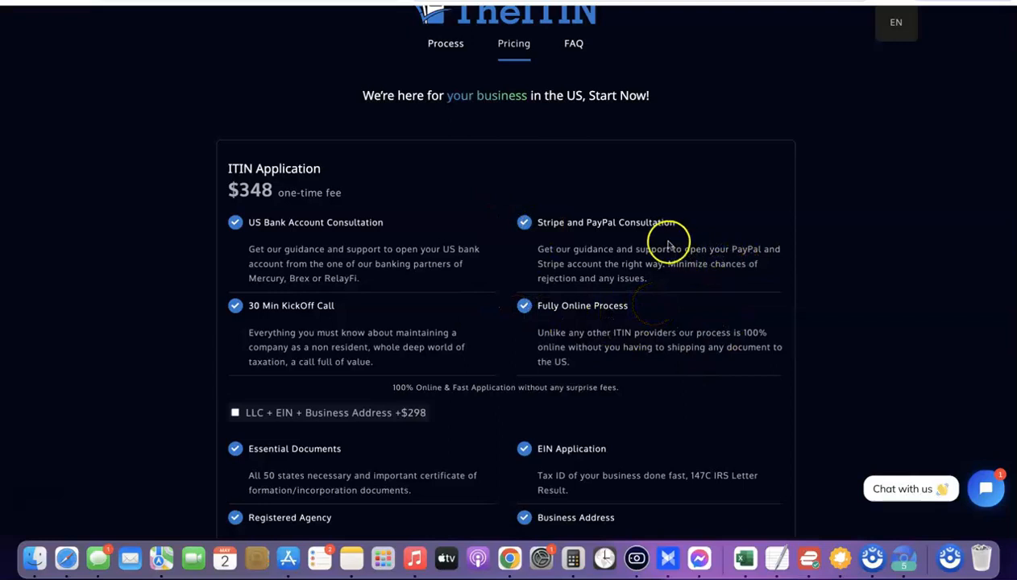
{"action": "scroll", "coordinate": [460, 266], "scroll_direction": "down", "scroll_amount": 1}
{"action": "scroll", "coordinate": [464, 260], "scroll_direction": "down", "scroll_amount": 10}
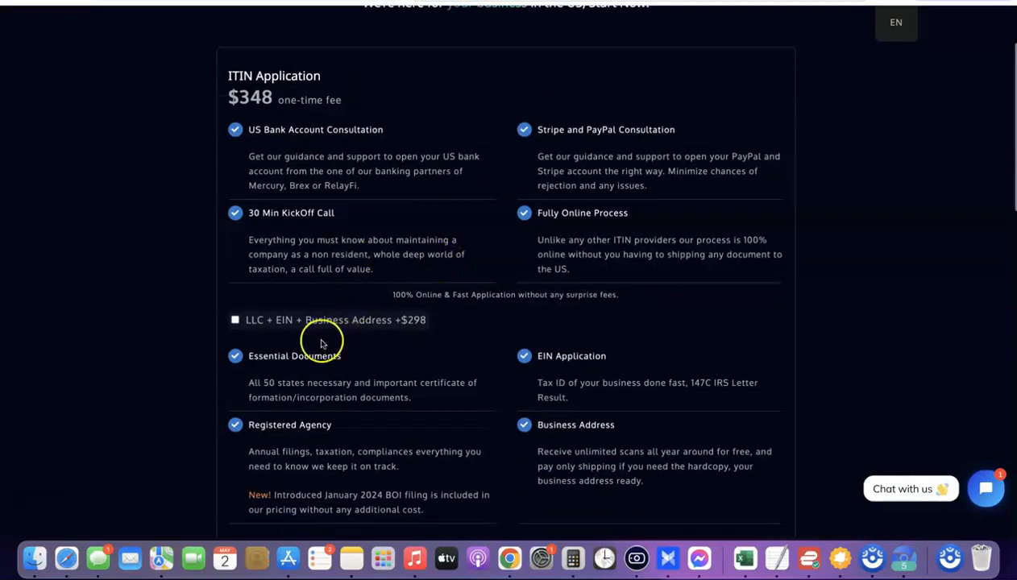
{"action": "scroll", "coordinate": [324, 341], "scroll_direction": "down", "scroll_amount": 6}
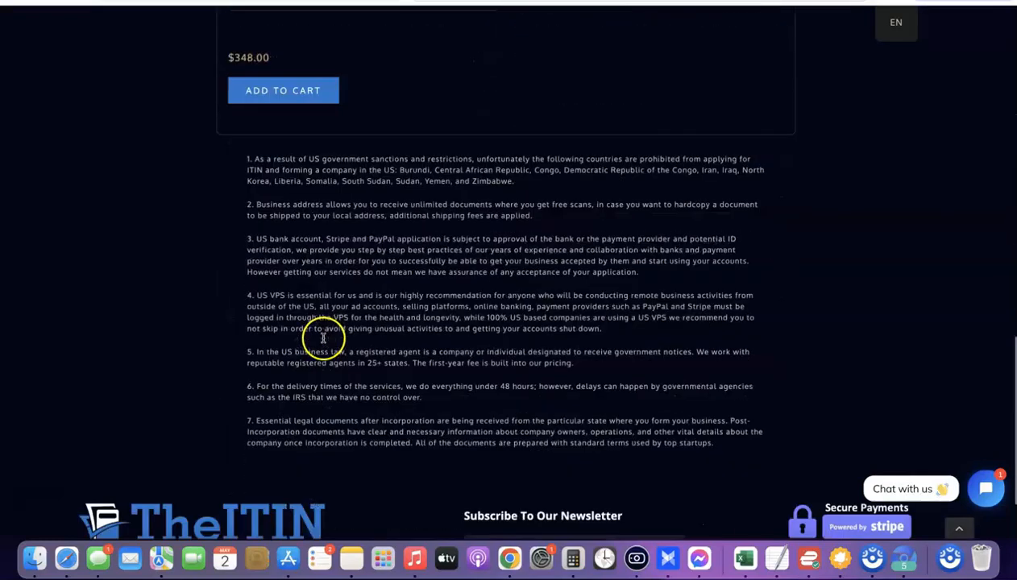
{"action": "scroll", "coordinate": [324, 341], "scroll_direction": "up", "scroll_amount": 12}
{"action": "scroll", "coordinate": [291, 261], "scroll_direction": "down", "scroll_amount": 9}
{"action": "scroll", "coordinate": [293, 262], "scroll_direction": "up", "scroll_amount": 8}
{"action": "scroll", "coordinate": [295, 264], "scroll_direction": "up", "scroll_amount": 1}
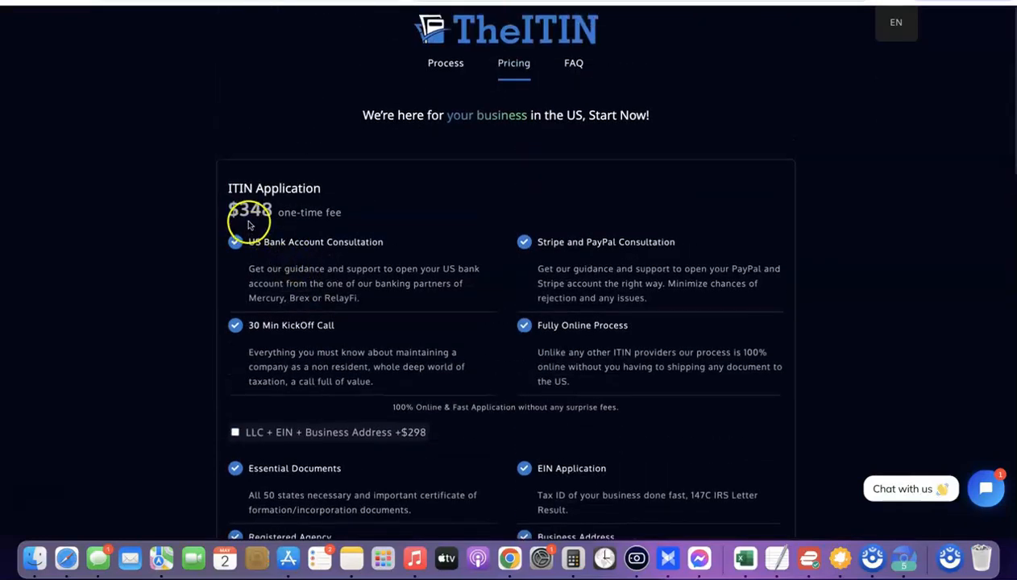
Note the $348 one-time fee and add the ITIN Application to the cart
{"action": "left_click_drag", "start_coordinate": [277, 211], "coordinate": [375, 215]}
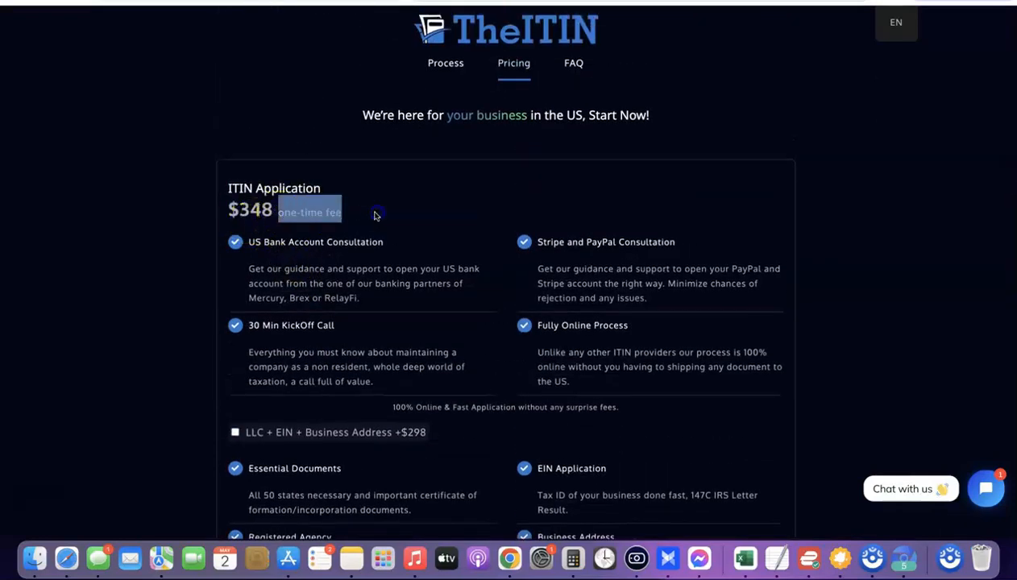
{"action": "scroll", "coordinate": [374, 215], "scroll_direction": "up", "scroll_amount": 5}
{"action": "scroll", "coordinate": [373, 234], "scroll_direction": "down", "scroll_amount": 5}
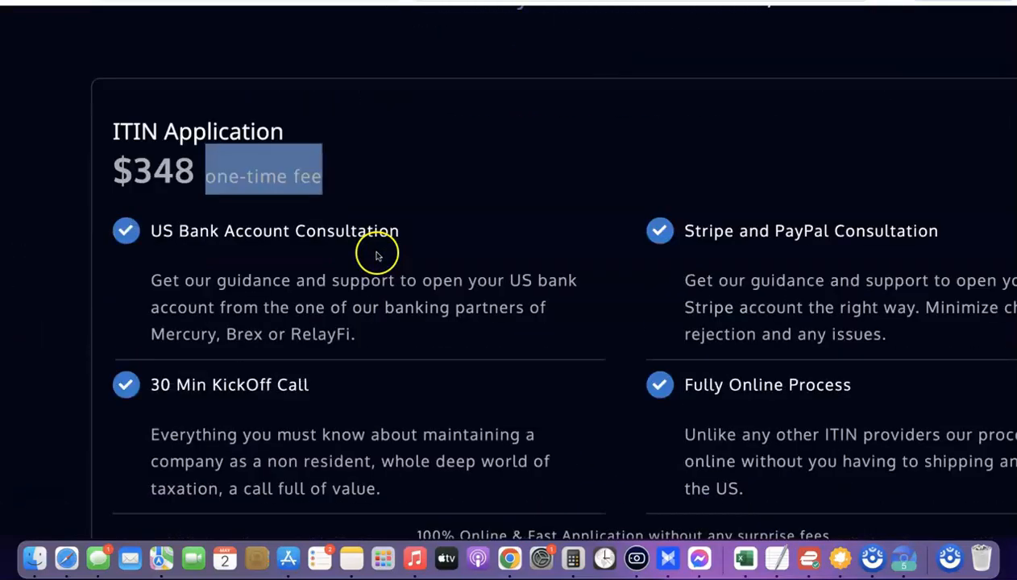
{"action": "left_click", "coordinate": [365, 194]}
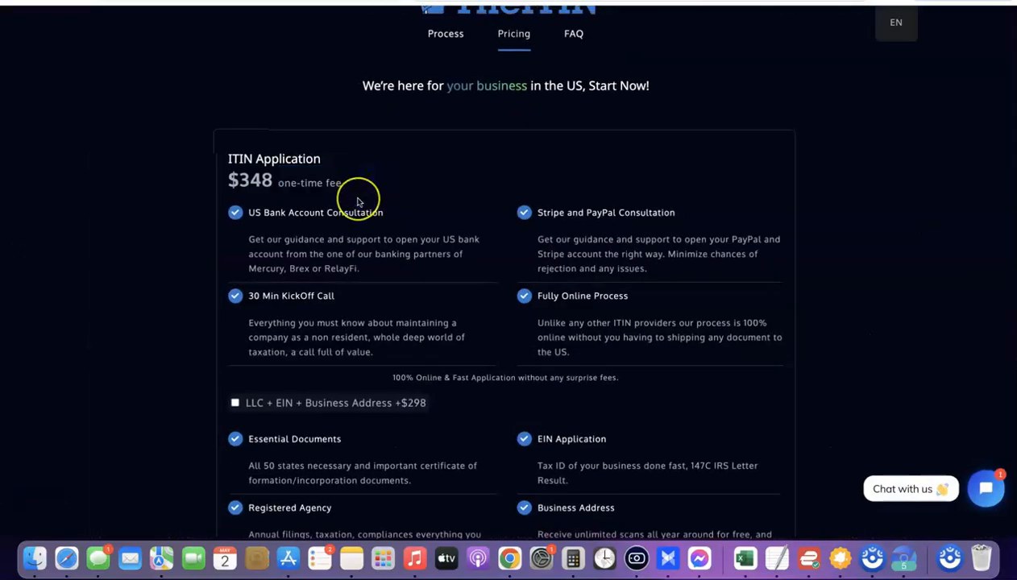
{"action": "scroll", "coordinate": [357, 200], "scroll_direction": "down", "scroll_amount": 10}
{"action": "scroll", "coordinate": [360, 203], "scroll_direction": "down", "scroll_amount": 2}
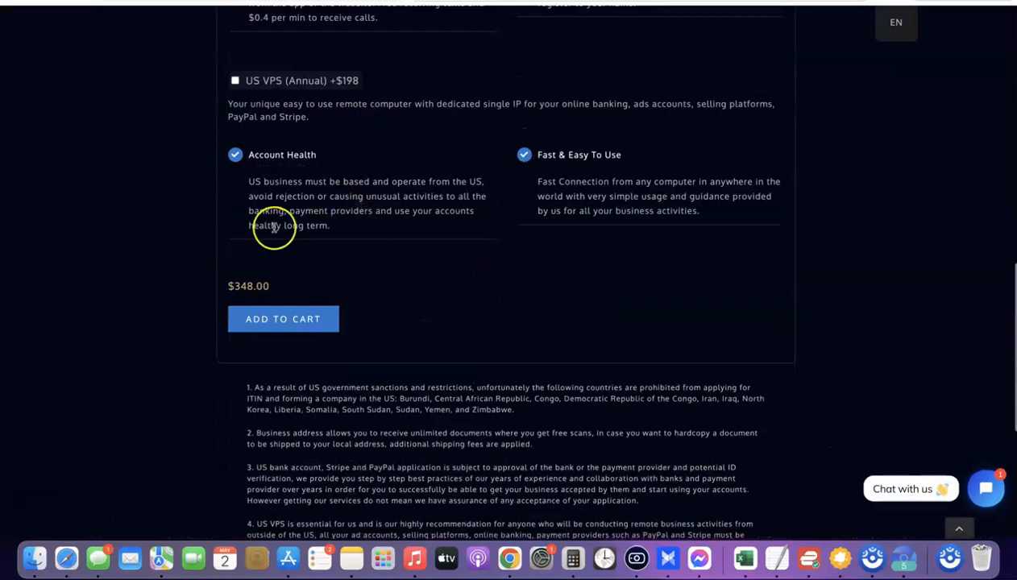
{"action": "left_click", "coordinate": [274, 322]}
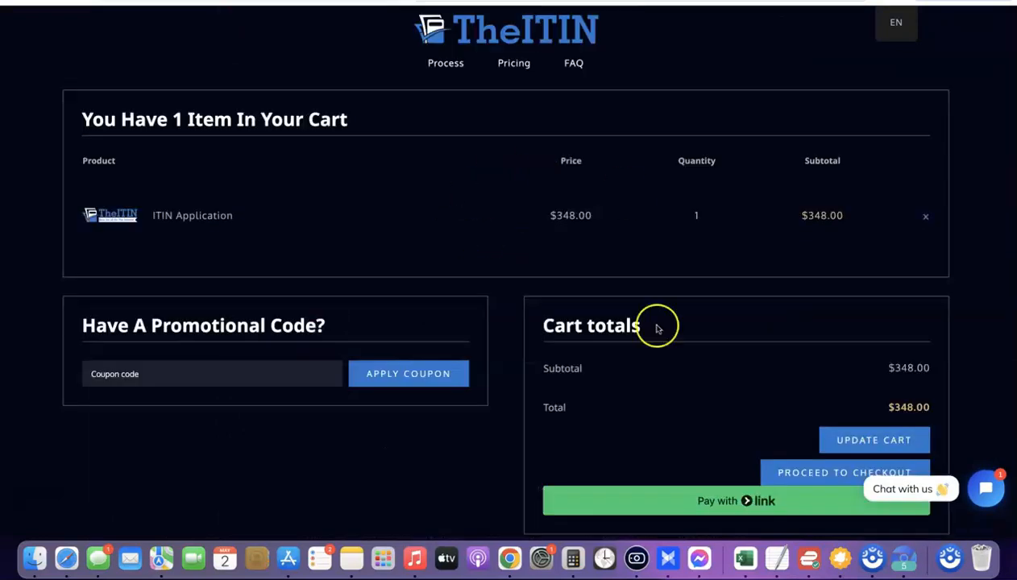
Proceed to checkout for the $348 ITIN Application order in the TheITIN cart
{"action": "left_click", "coordinate": [843, 480]}
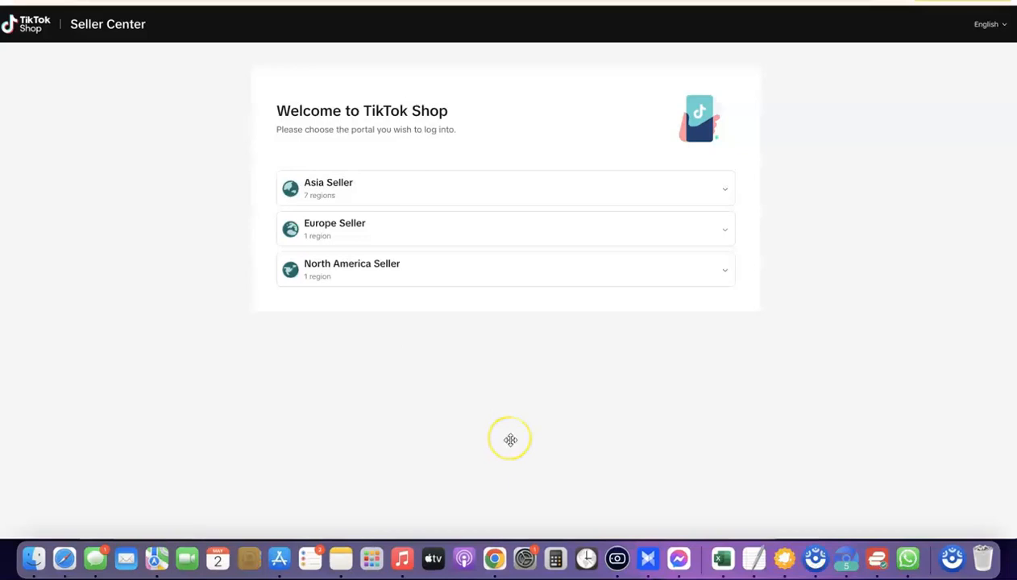
Open the United States seller portal under North America and choose to sign up
{"action": "left_click", "coordinate": [725, 271]}
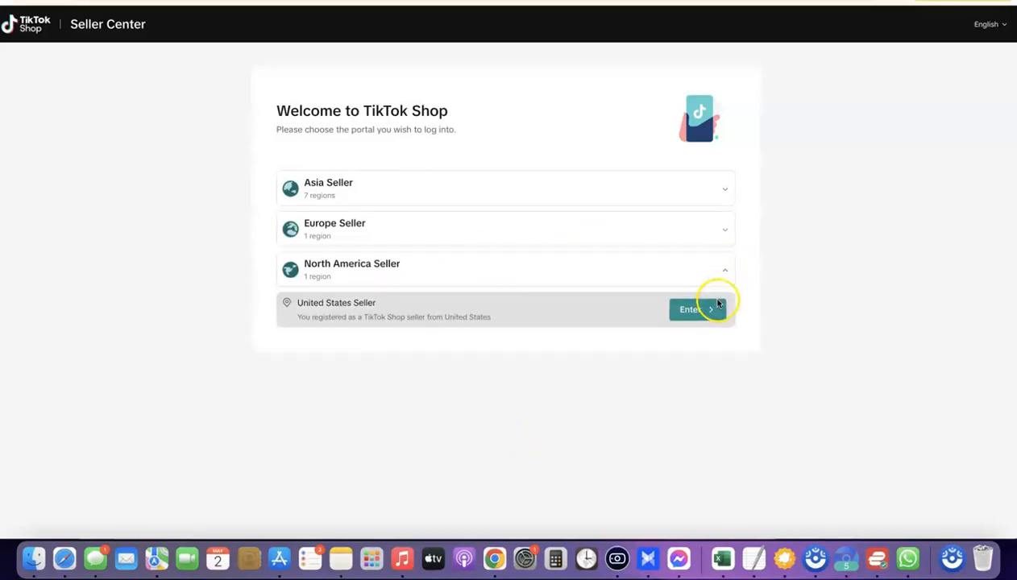
{"action": "left_click", "coordinate": [714, 304]}
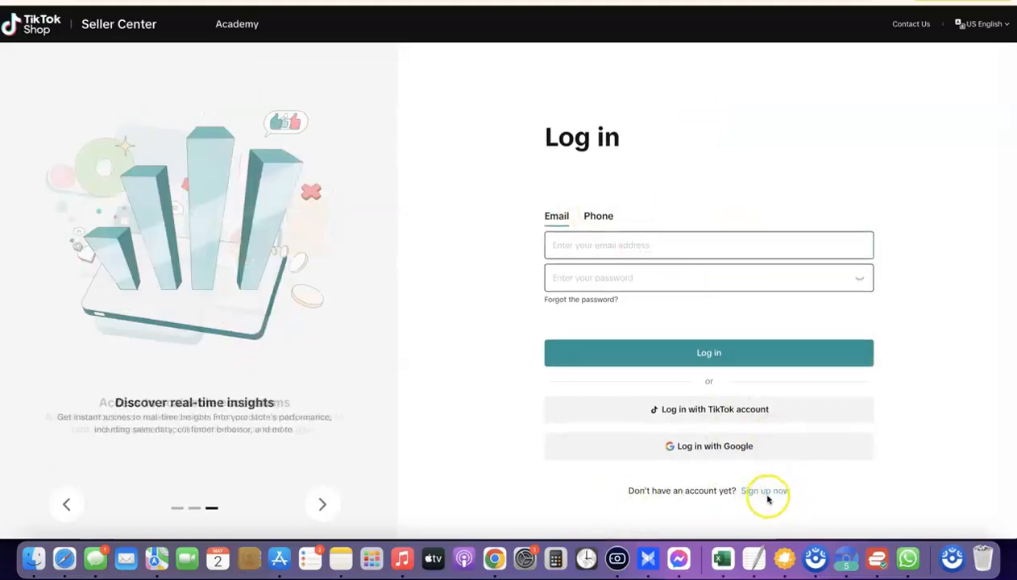
{"action": "left_click", "coordinate": [764, 491]}
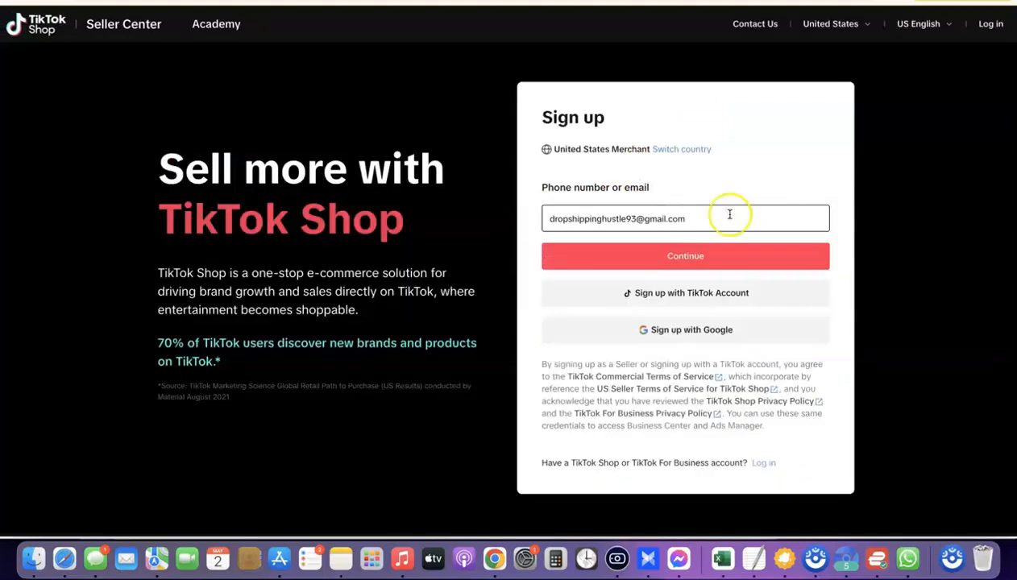
Submit the email address and pass the shape captcha by matching the purple and yellow 7s
{"action": "left_click", "coordinate": [685, 255]}
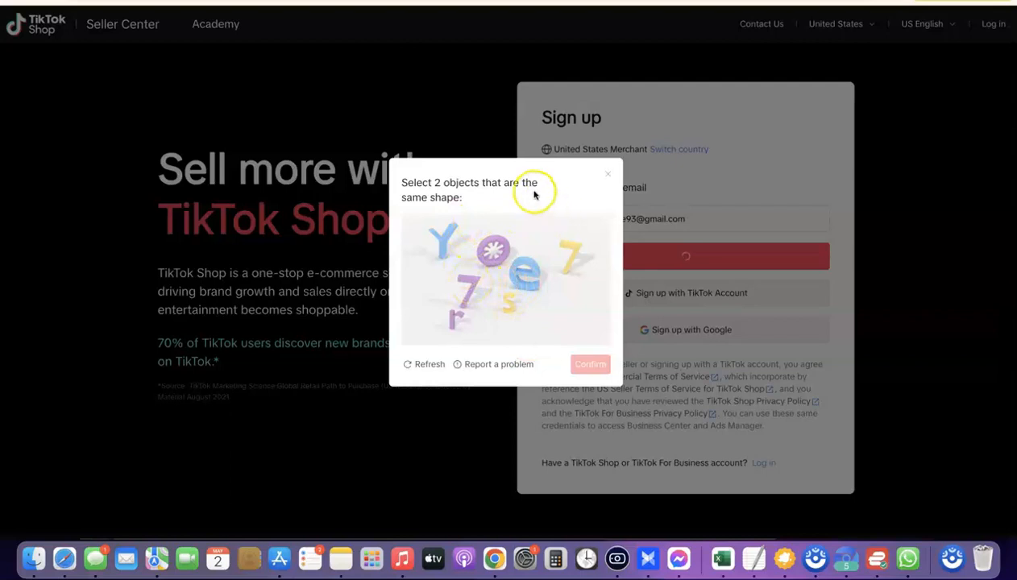
{"action": "left_click", "coordinate": [468, 294]}
{"action": "left_click", "coordinate": [566, 250]}
{"action": "left_click", "coordinate": [591, 366]}
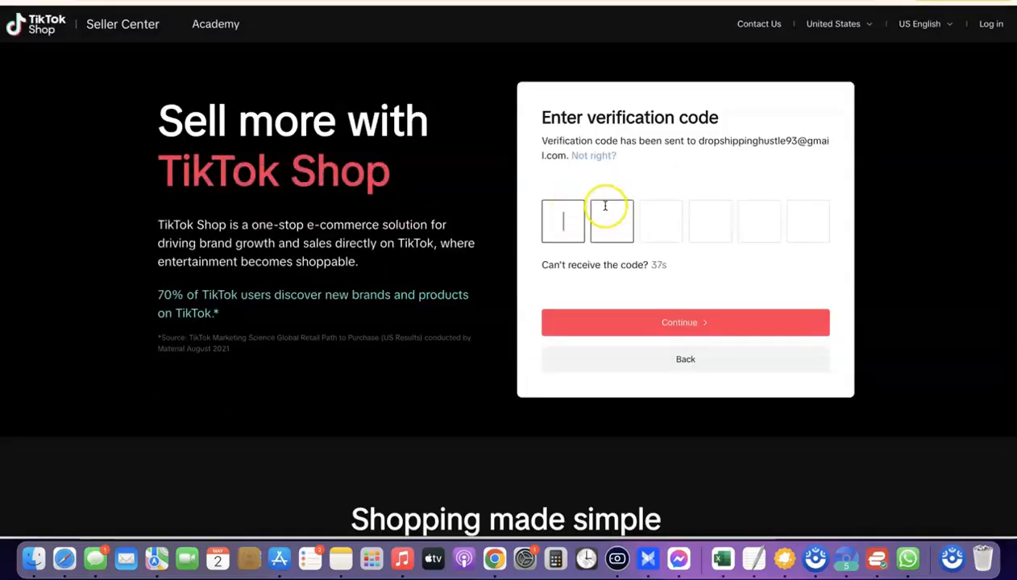
Copy the six-digit code from TikTok's Gmail verification email into the Seller Center code boxes
{"action": "left_click", "coordinate": [121, 1]}
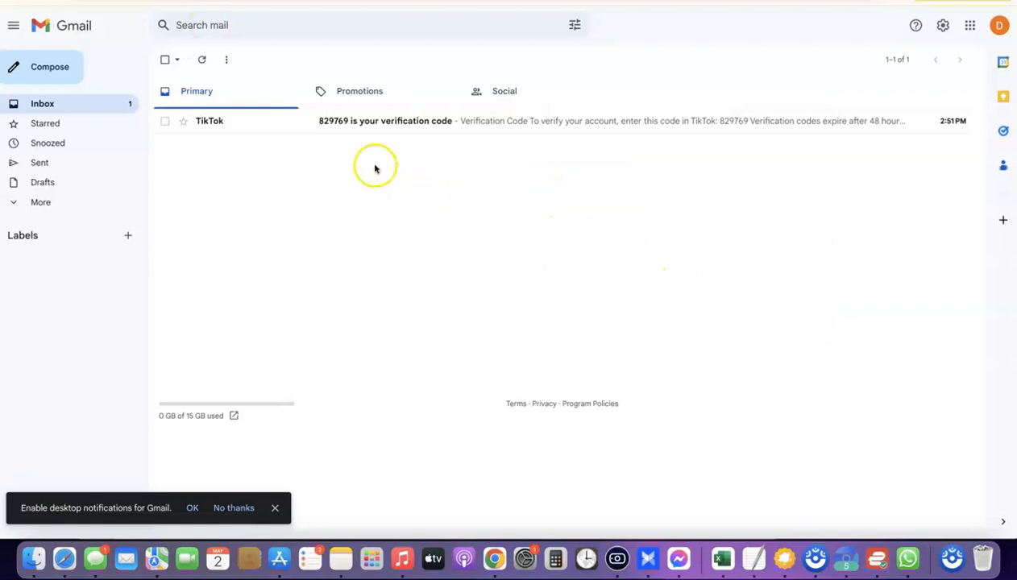
{"action": "left_click", "coordinate": [330, 121]}
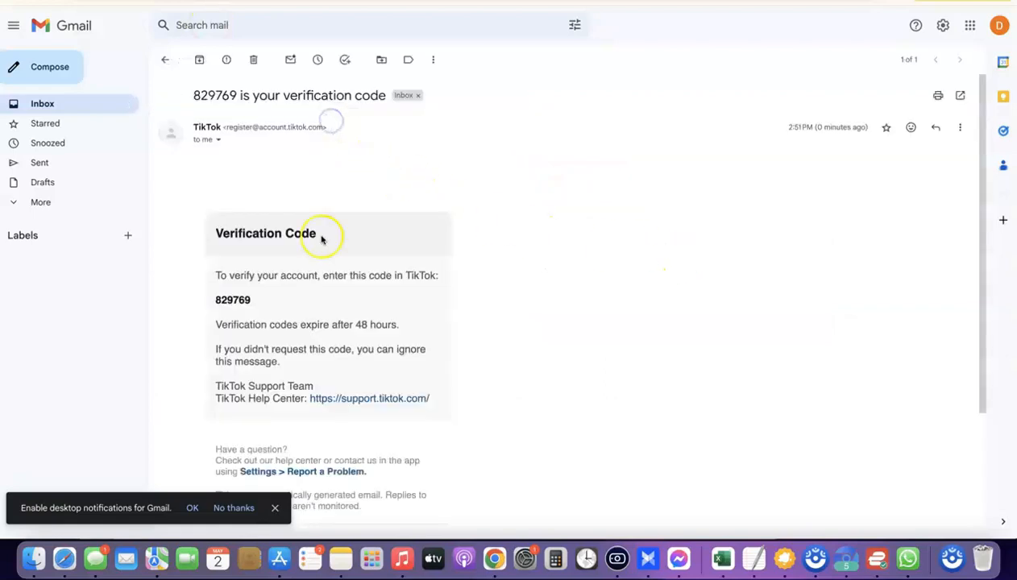
{"action": "double_click", "coordinate": [233, 299]}
{"action": "right_click", "coordinate": [238, 299]}
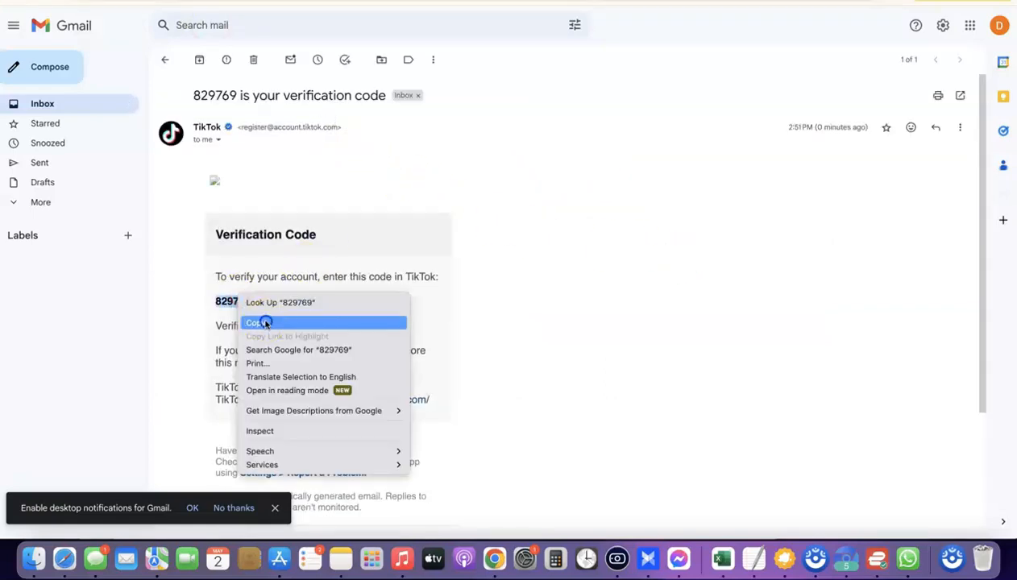
{"action": "left_click", "coordinate": [262, 323]}
{"action": "left_click", "coordinate": [729, 3]}
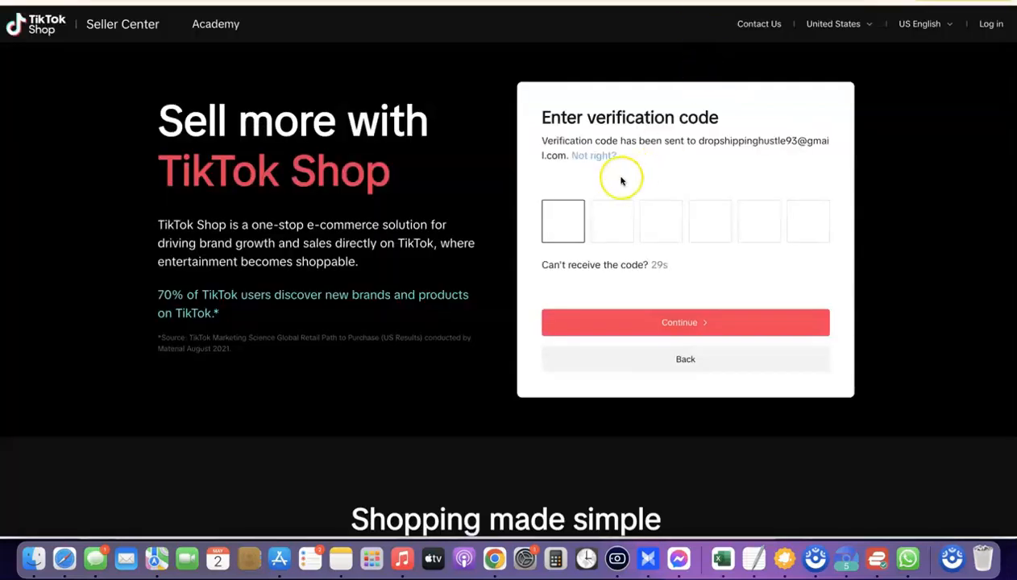
{"action": "left_click", "coordinate": [561, 221]}
Paste the verification code and set a browser-suggested strong account password
{"action": "key", "text": "super+v"}
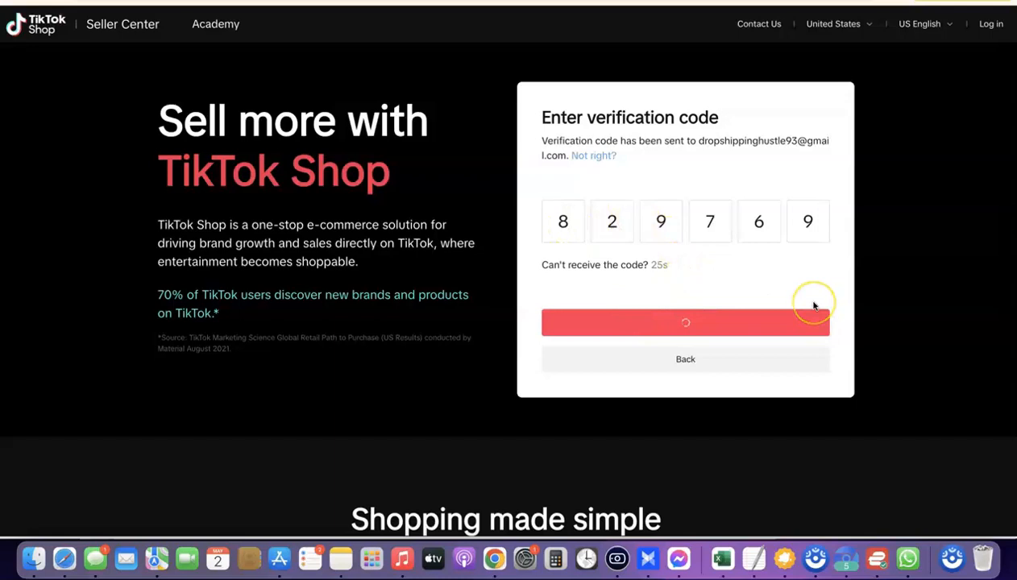
{"action": "left_click", "coordinate": [629, 181]}
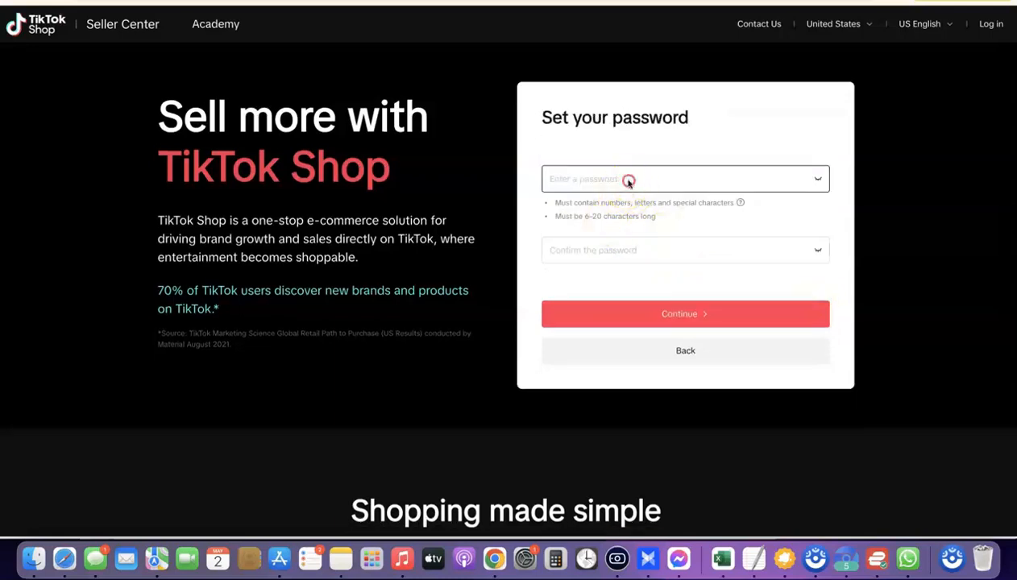
{"action": "right_click", "coordinate": [629, 181]}
{"action": "left_click", "coordinate": [652, 181]}
{"action": "left_click", "coordinate": [667, 212]}
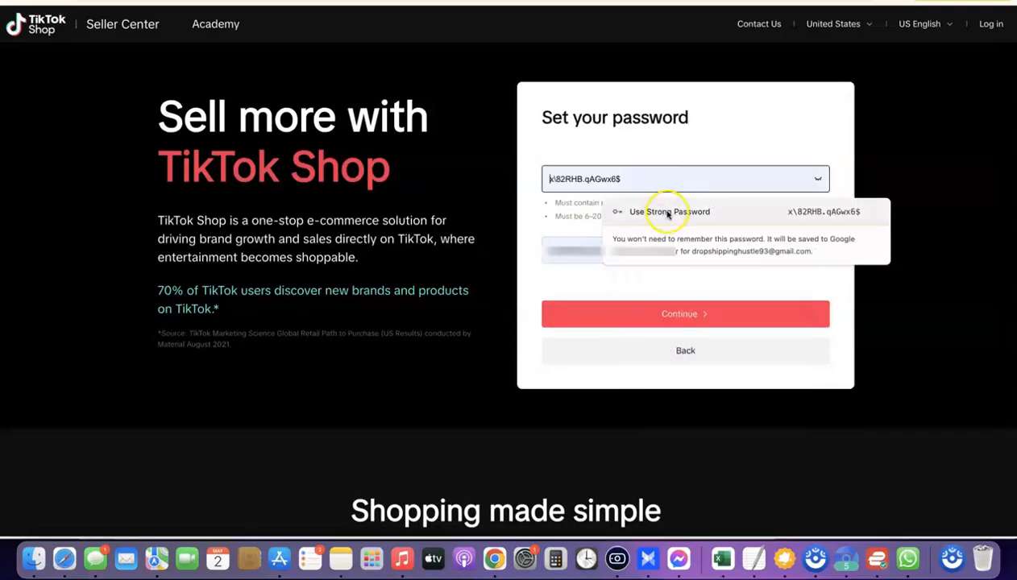
{"action": "left_click", "coordinate": [667, 213]}
Check the confirmed password and choose Corporation as the business type
{"action": "left_click", "coordinate": [818, 254]}
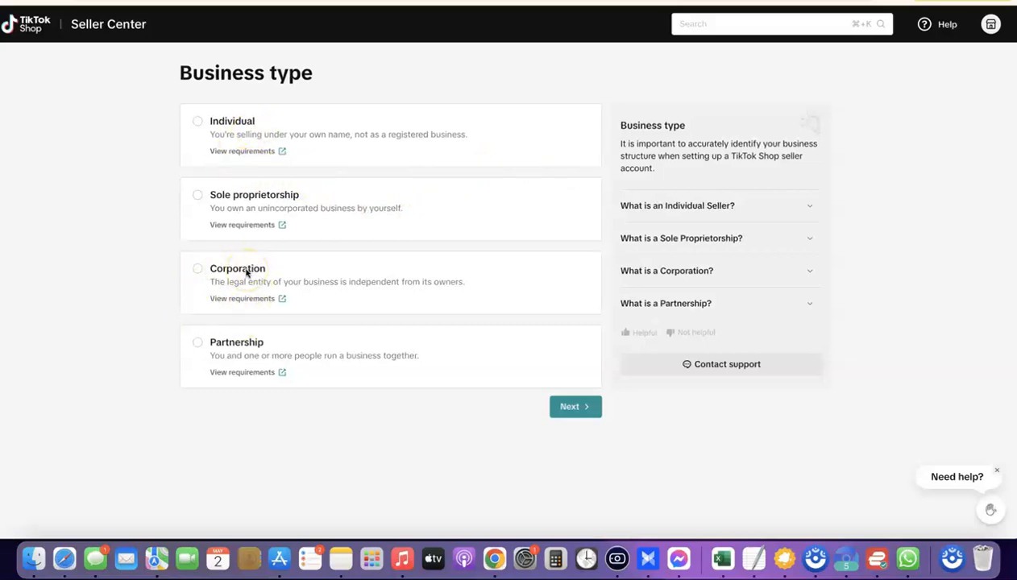
{"action": "left_click", "coordinate": [205, 271]}
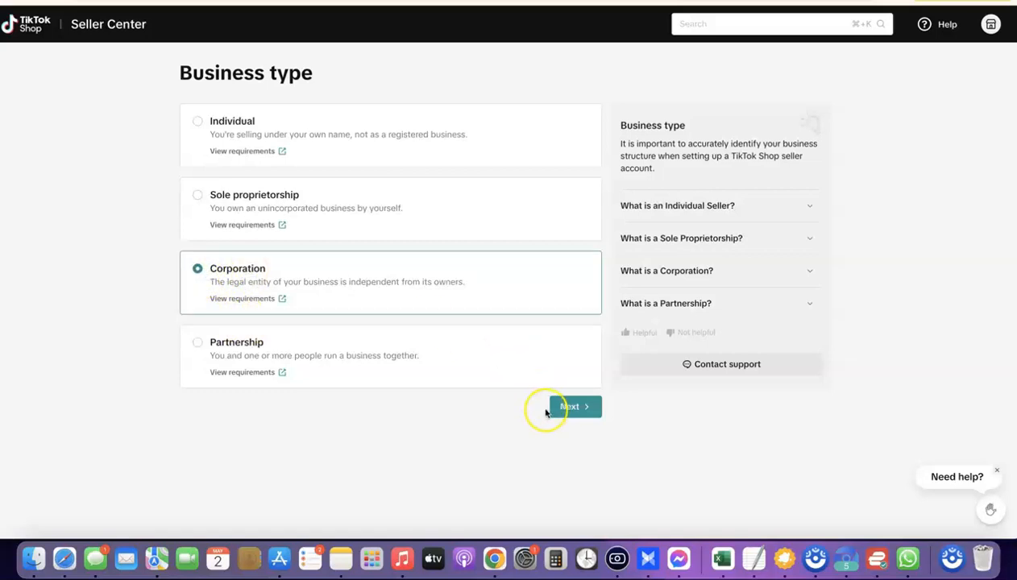
{"action": "left_click", "coordinate": [570, 406]}
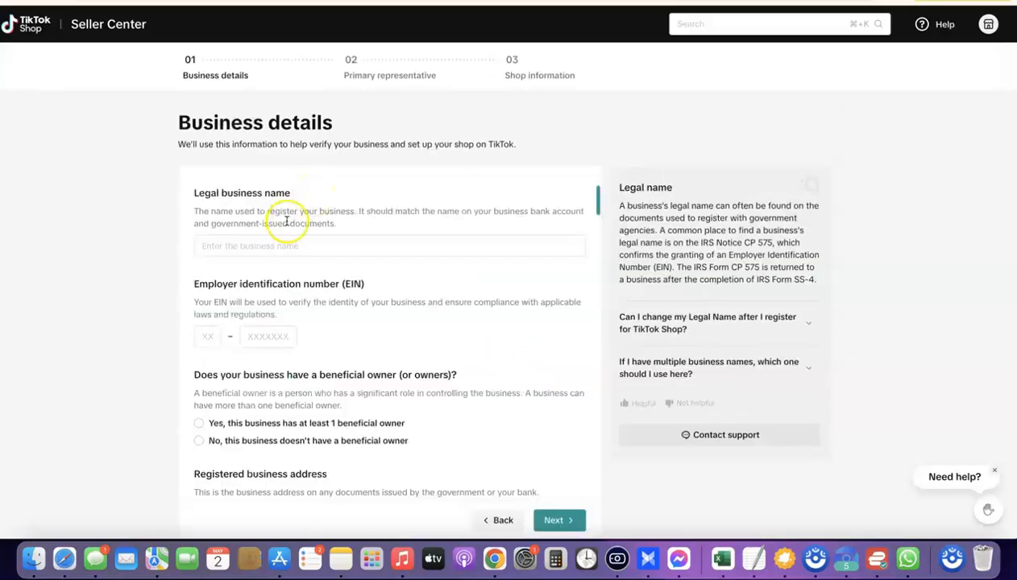
Paste the legal business name Spreadway LLC from the TextEdit notes and enter the company's EIN
{"action": "left_click", "coordinate": [284, 247]}
{"action": "scroll", "coordinate": [288, 249], "scroll_direction": "down", "scroll_amount": 1}
{"action": "scroll", "coordinate": [288, 249], "scroll_direction": "down", "scroll_amount": 2}
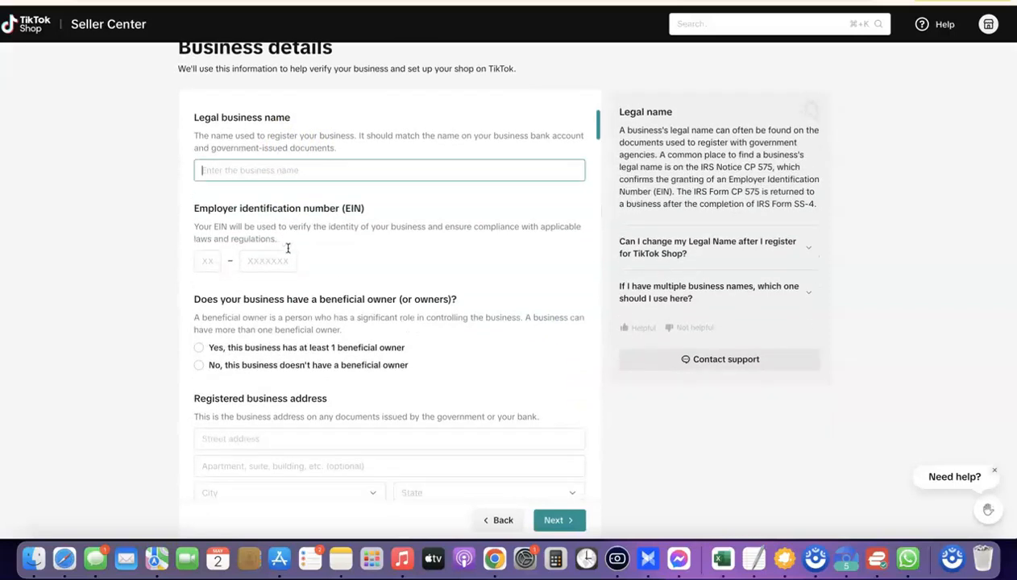
{"action": "left_click", "coordinate": [211, 260]}
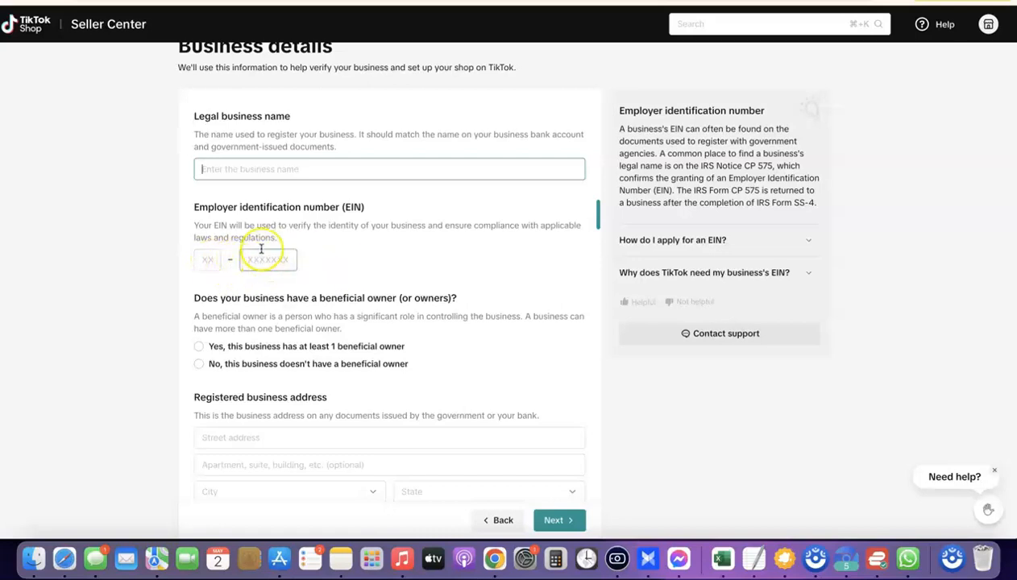
{"action": "scroll", "coordinate": [250, 242], "scroll_direction": "up", "scroll_amount": 2}
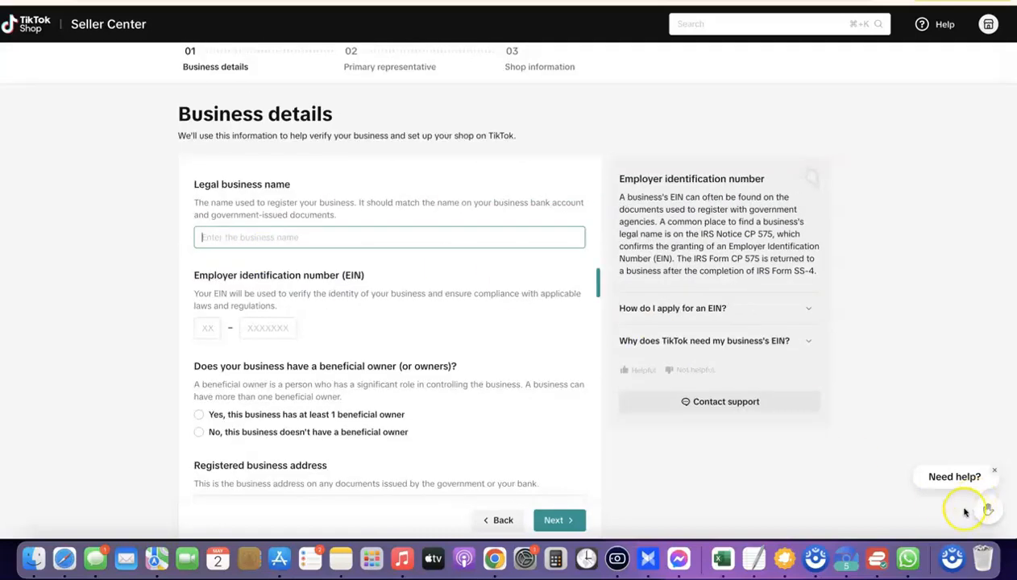
{"action": "left_click", "coordinate": [754, 559]}
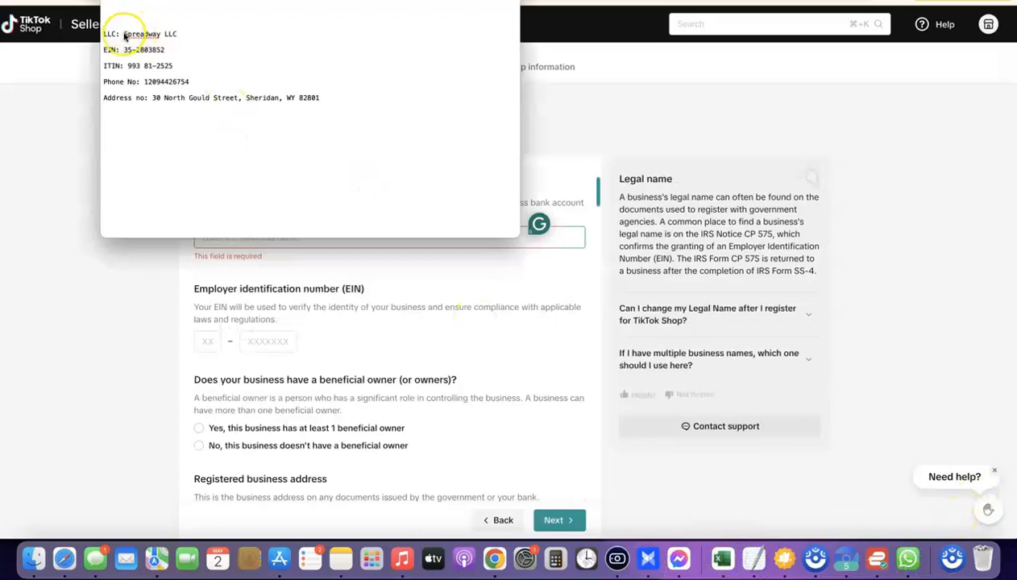
{"action": "left_click", "coordinate": [233, 239]}
{"action": "key", "text": "super+v"}
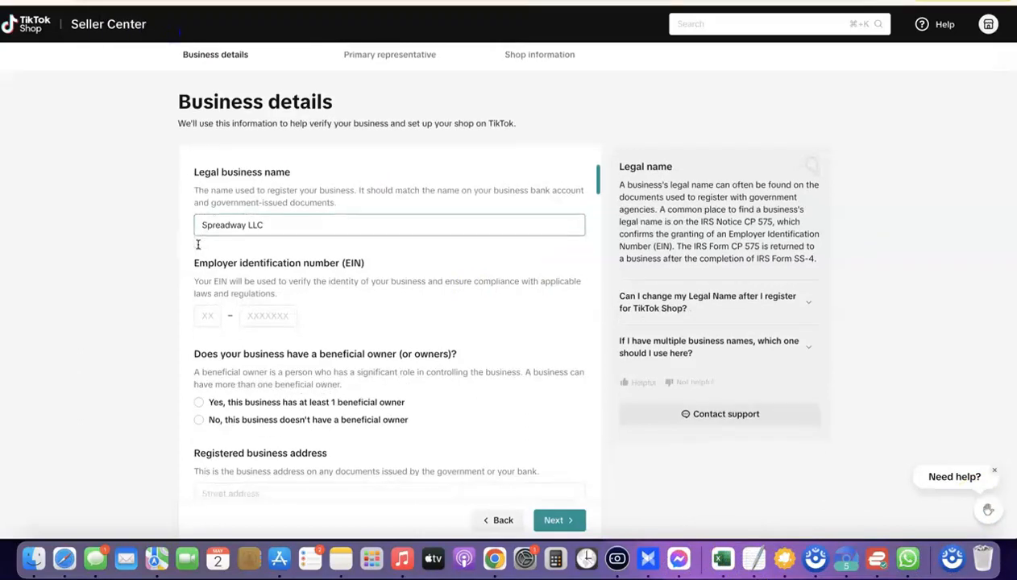
{"action": "scroll", "coordinate": [211, 266], "scroll_direction": "down", "scroll_amount": 1}
{"action": "left_click", "coordinate": [208, 289]}
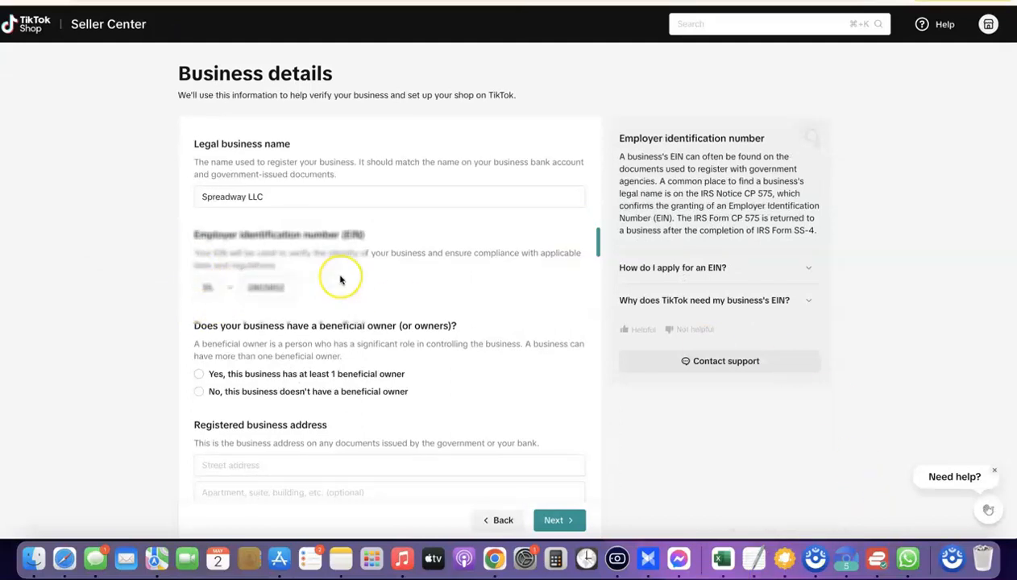
{"action": "scroll", "coordinate": [341, 280], "scroll_direction": "down", "scroll_amount": 3}
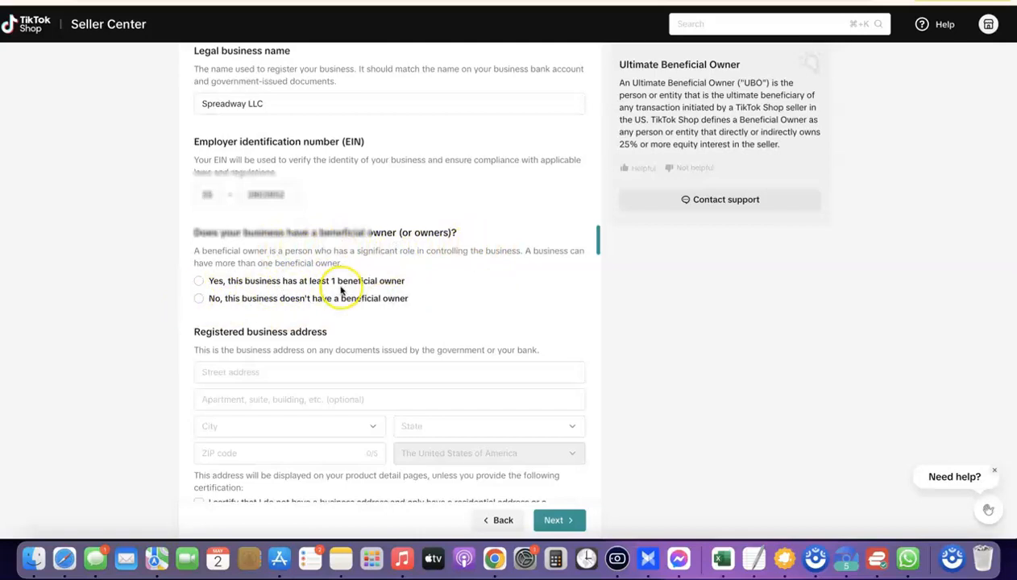
Confirm at least one beneficial owner and autofill the registered business address
{"action": "left_click", "coordinate": [198, 281]}
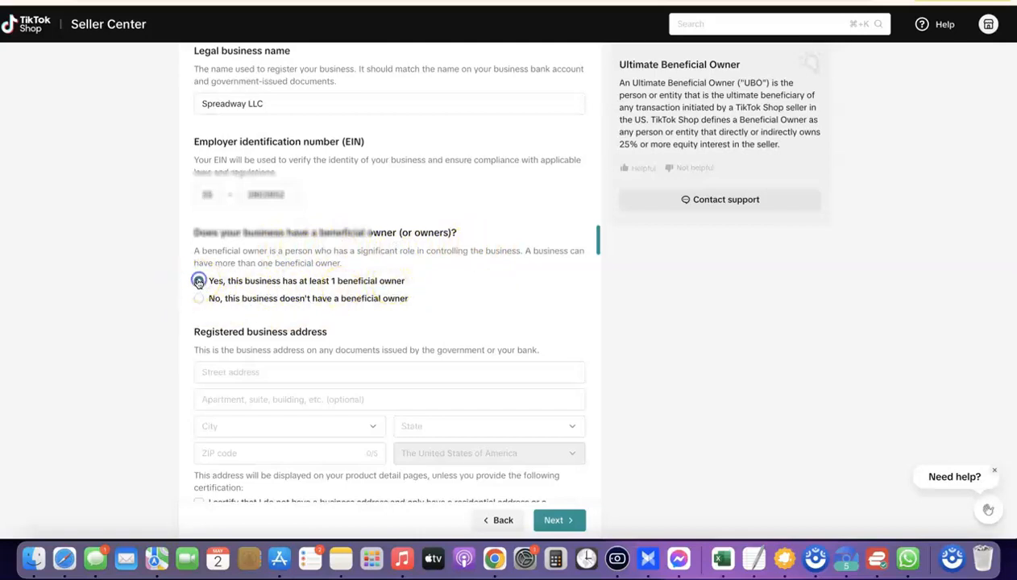
{"action": "scroll", "coordinate": [341, 252], "scroll_direction": "down", "scroll_amount": 2}
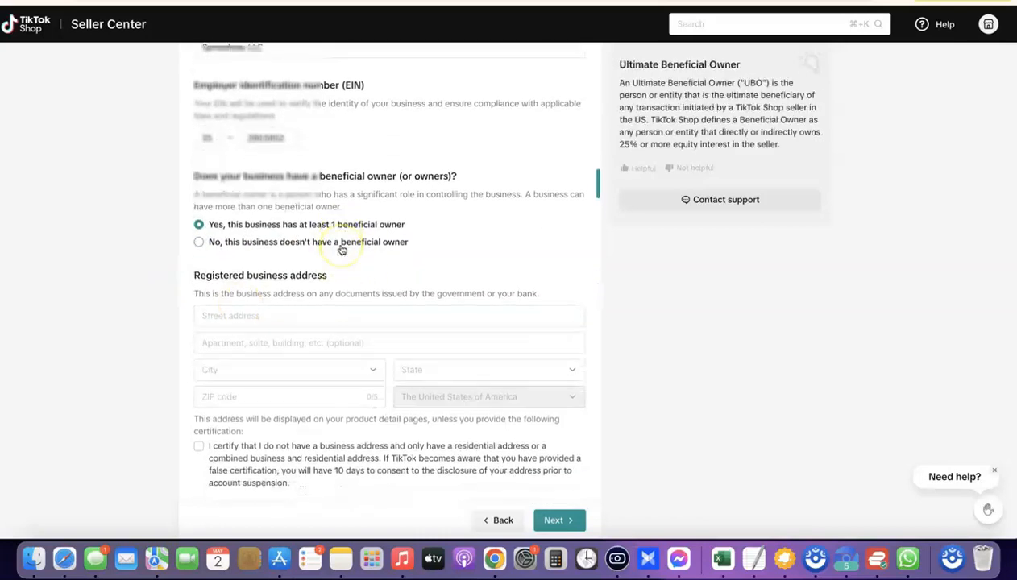
{"action": "scroll", "coordinate": [342, 250], "scroll_direction": "down", "scroll_amount": 1}
{"action": "left_click", "coordinate": [278, 294]}
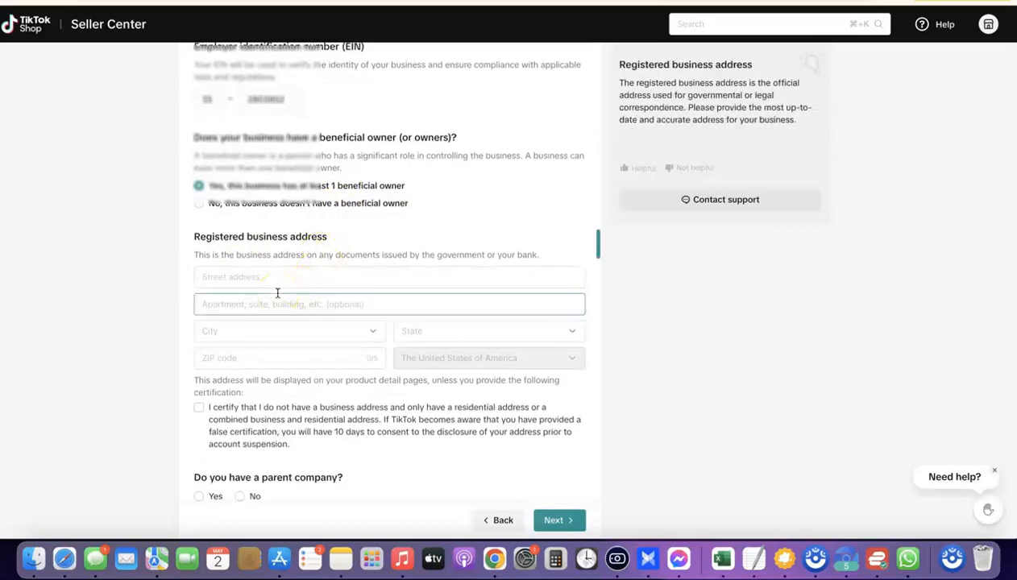
{"action": "scroll", "coordinate": [303, 282], "scroll_direction": "down", "scroll_amount": 1}
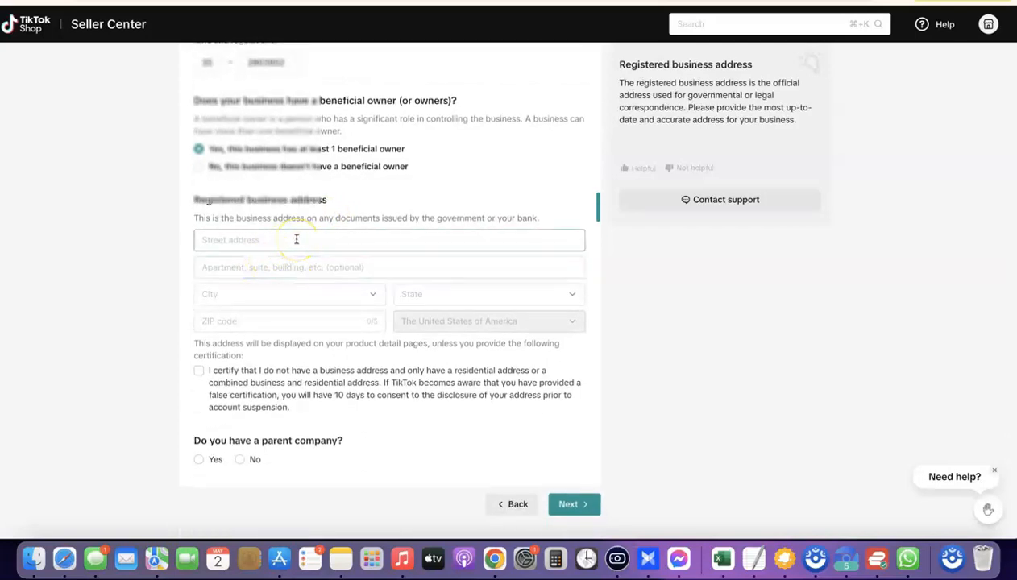
{"action": "left_click", "coordinate": [245, 374]}
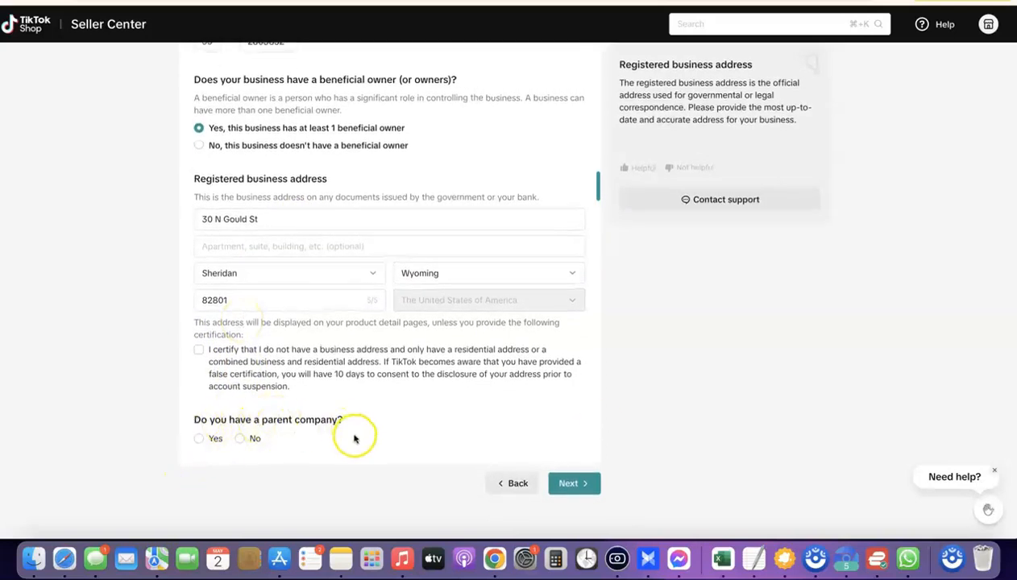
{"action": "scroll", "coordinate": [354, 440], "scroll_direction": "up", "scroll_amount": 5}
{"action": "scroll", "coordinate": [354, 439], "scroll_direction": "left", "scroll_amount": 2}
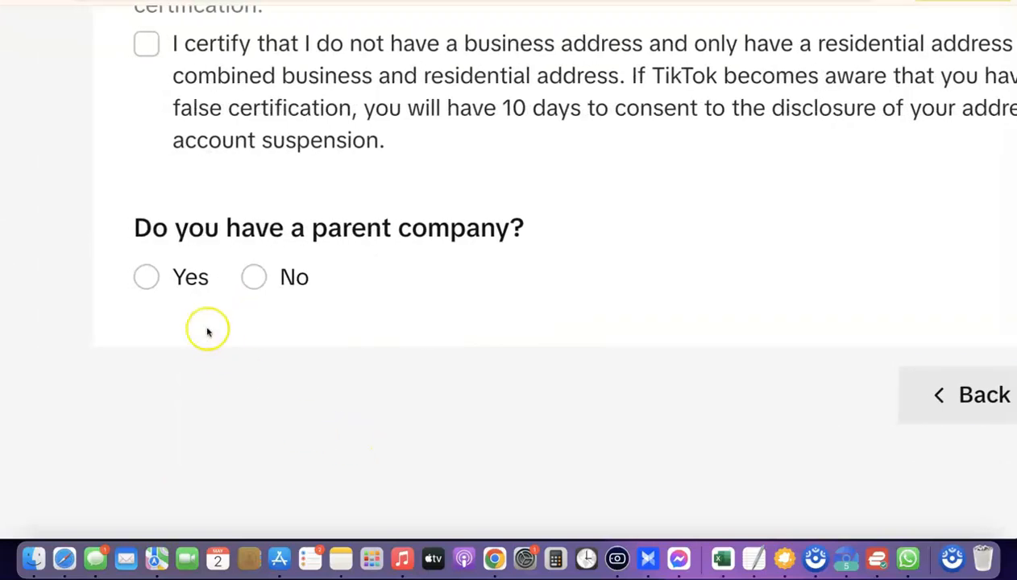
Declare no parent company and advance to the Primary representative step
{"action": "left_click", "coordinate": [260, 279]}
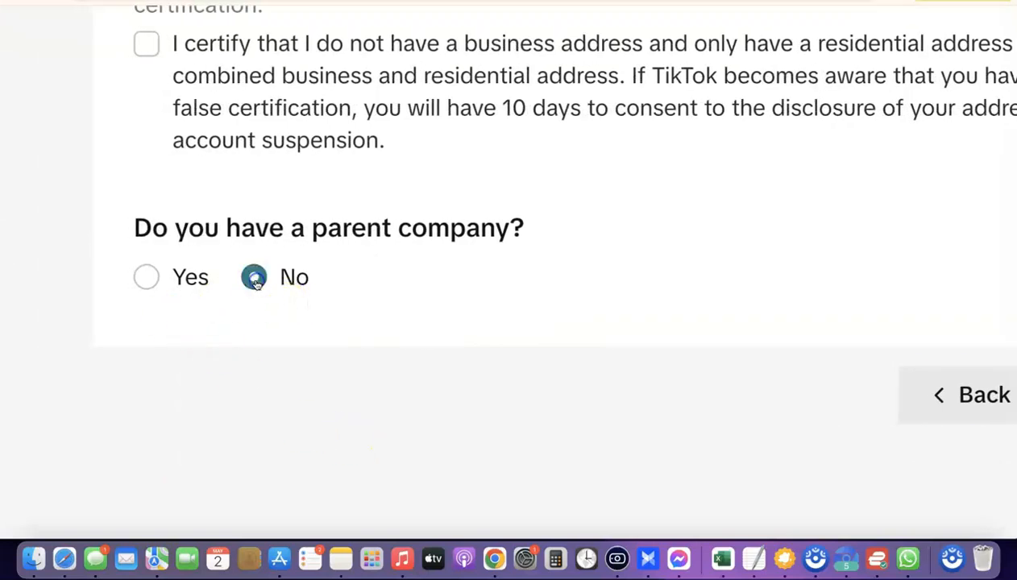
{"action": "scroll", "coordinate": [342, 298], "scroll_direction": "down", "scroll_amount": 5}
{"action": "left_click", "coordinate": [342, 300]}
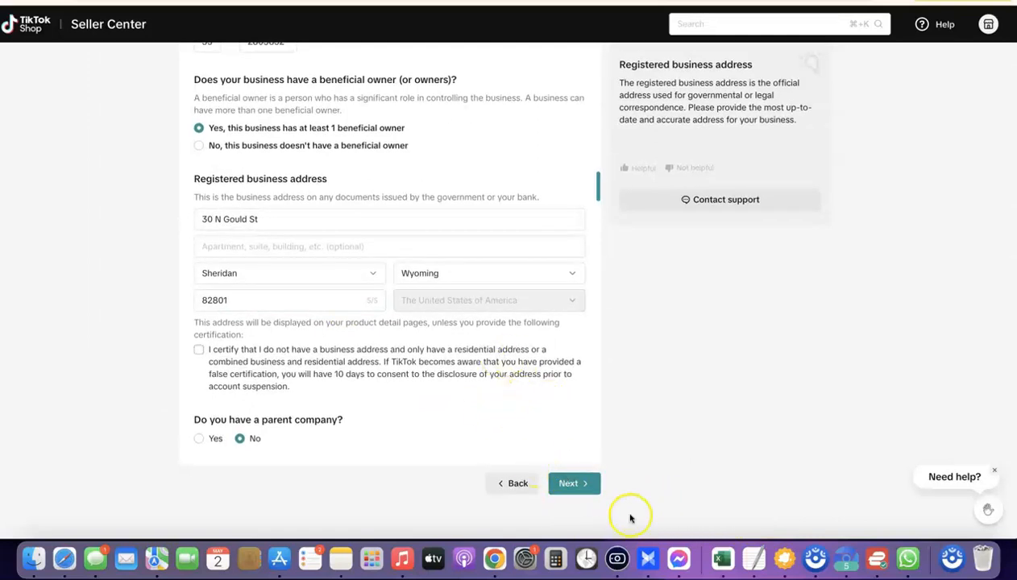
{"action": "left_click", "coordinate": [567, 484]}
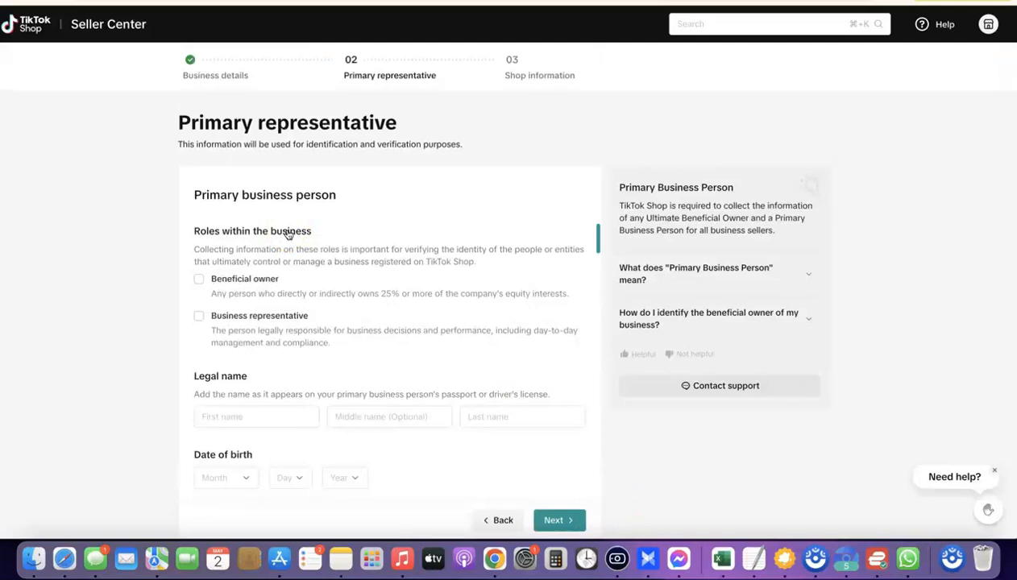
Mark the primary representative as a beneficial owner and fill in their personal details
{"action": "scroll", "coordinate": [288, 233], "scroll_direction": "down", "scroll_amount": 1}
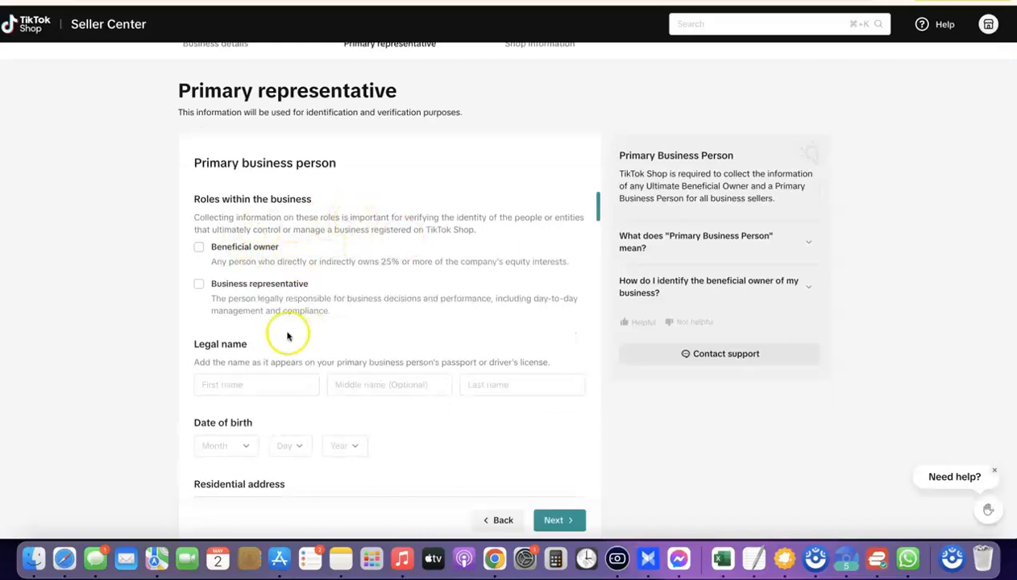
{"action": "left_click", "coordinate": [198, 248]}
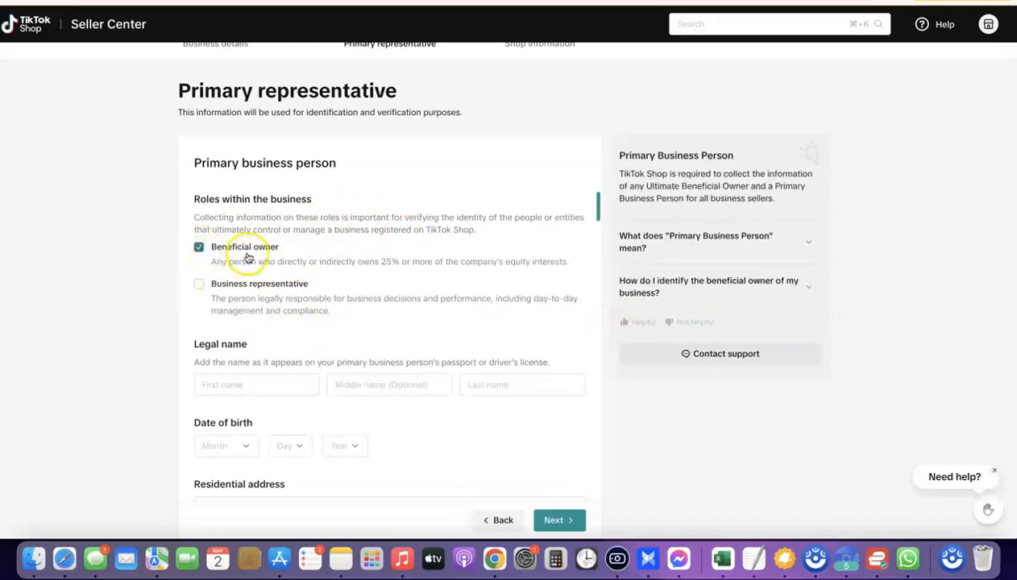
{"action": "scroll", "coordinate": [248, 258], "scroll_direction": "down", "scroll_amount": 3}
{"action": "left_click", "coordinate": [215, 287]}
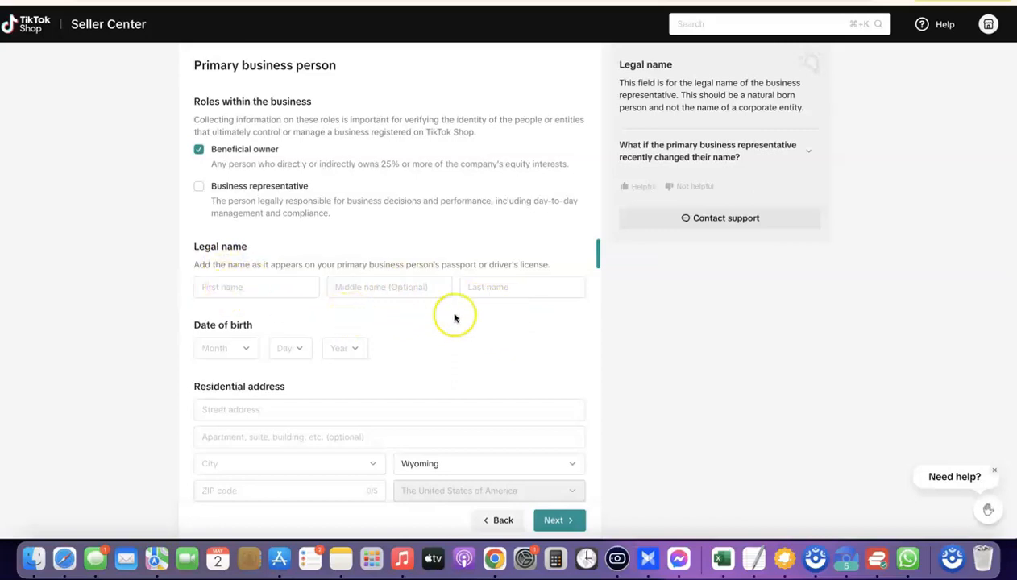
{"action": "scroll", "coordinate": [360, 278], "scroll_direction": "down", "scroll_amount": 1}
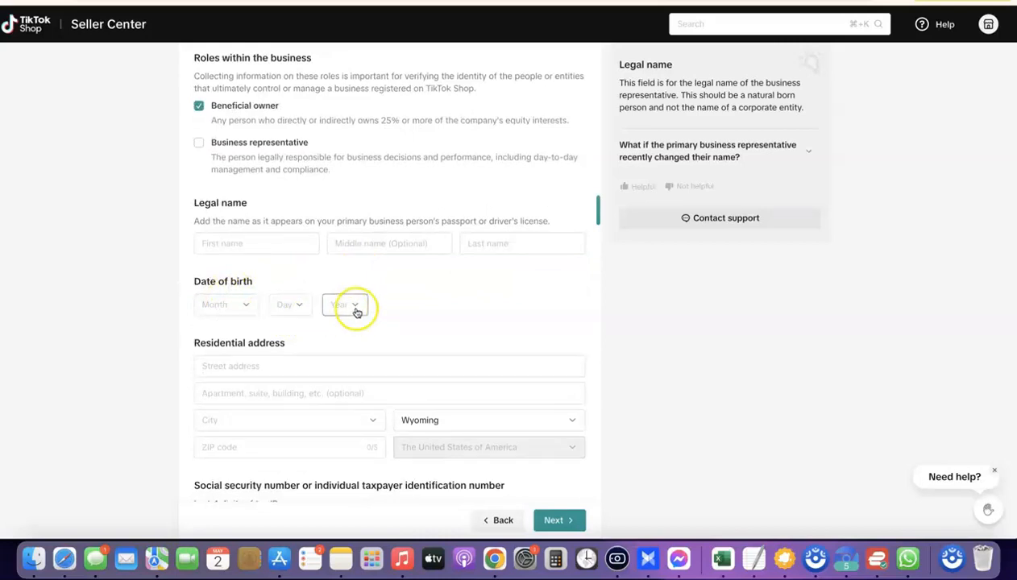
{"action": "scroll", "coordinate": [357, 311], "scroll_direction": "down", "scroll_amount": 3}
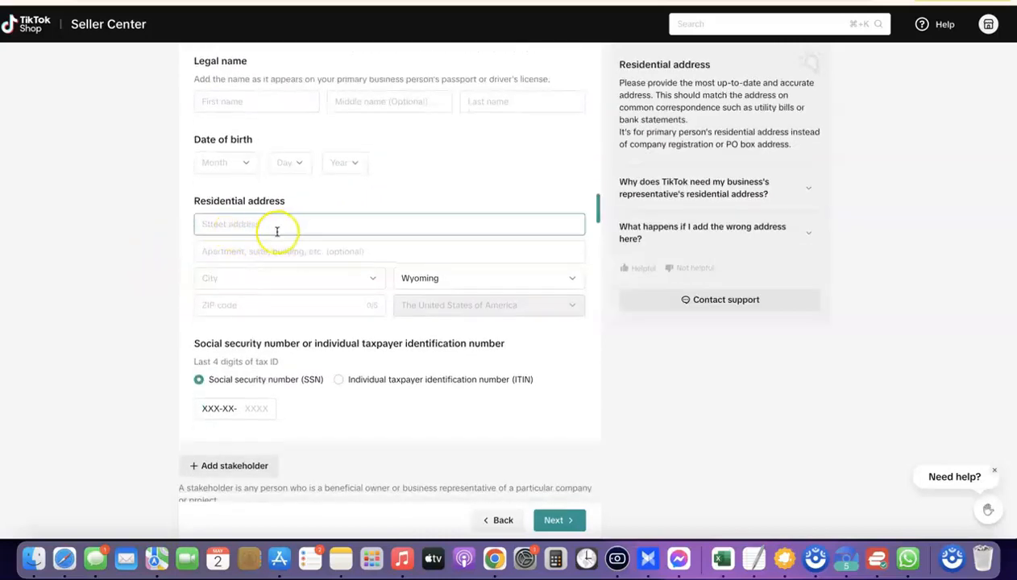
{"action": "scroll", "coordinate": [358, 218], "scroll_direction": "down", "scroll_amount": 1}
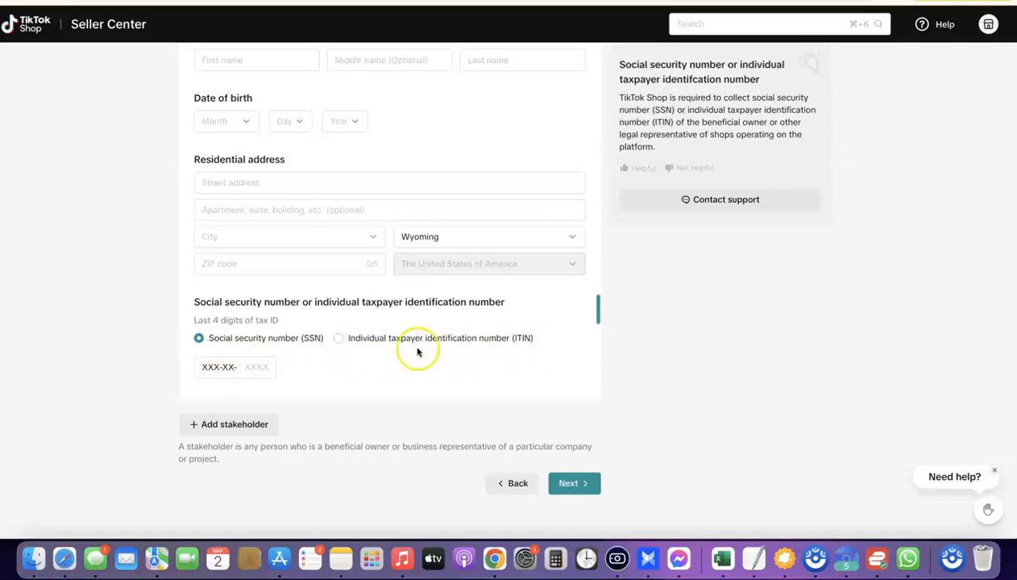
Choose ITIN as the tax ID type, using the ITIN from the TextEdit notes, and continue
{"action": "left_click", "coordinate": [337, 339]}
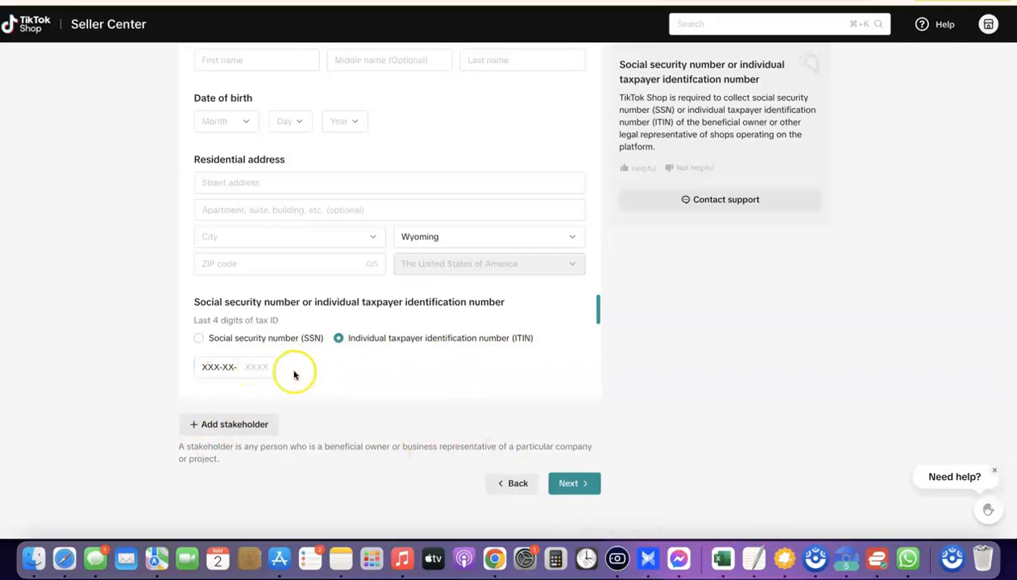
{"action": "left_click", "coordinate": [750, 560]}
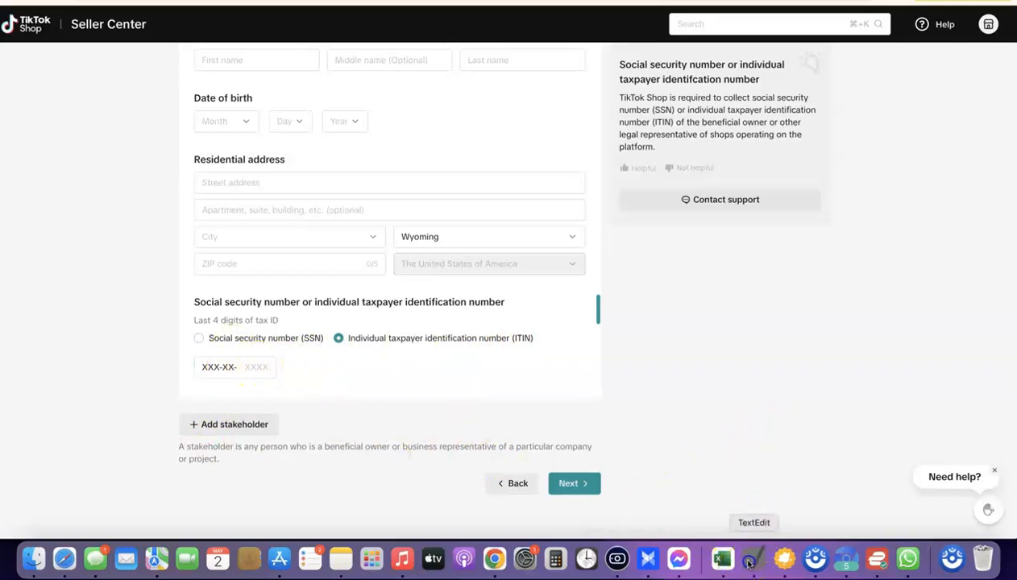
{"action": "left_click", "coordinate": [130, 67]}
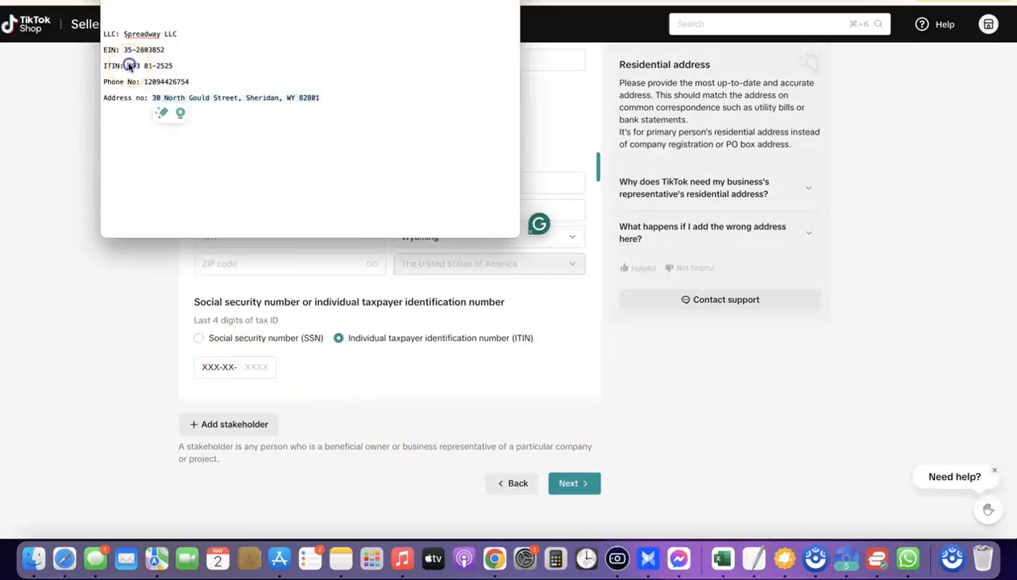
{"action": "left_click_drag", "start_coordinate": [128, 67], "coordinate": [173, 67]}
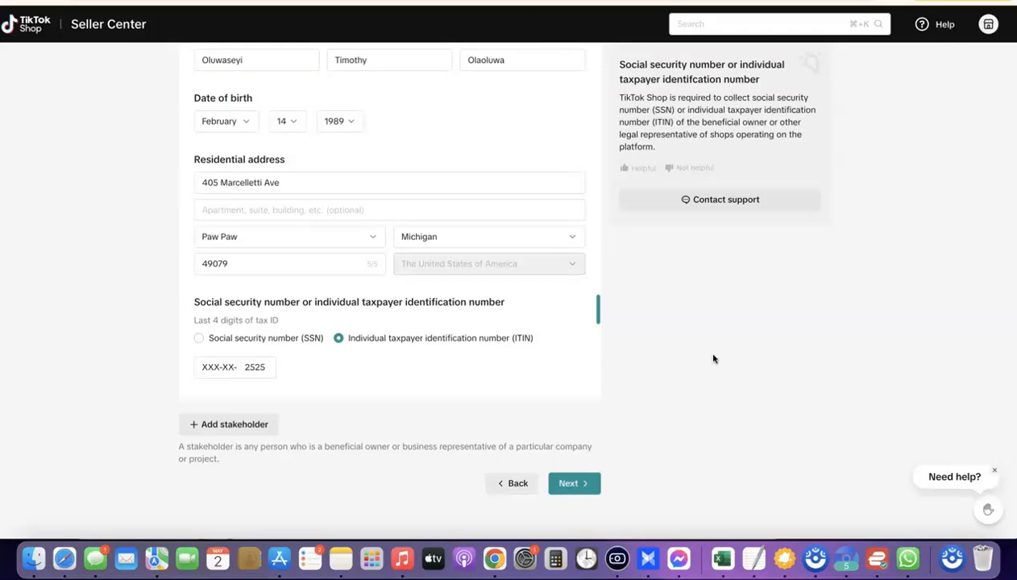
{"action": "left_click", "coordinate": [569, 485]}
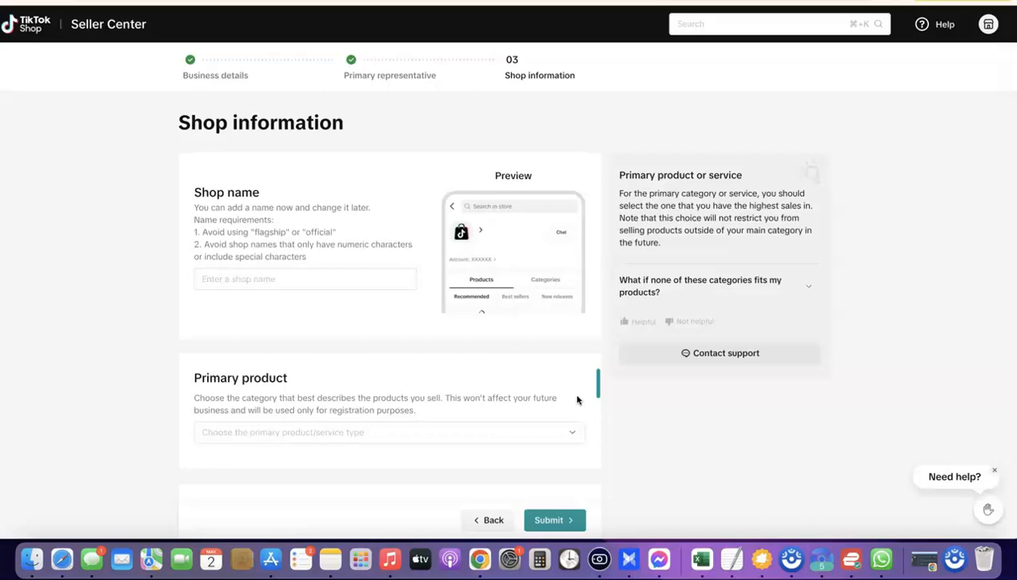
Enter Spreadway as the shop name
{"action": "left_click", "coordinate": [295, 279]}
{"action": "type", "text": "S"}
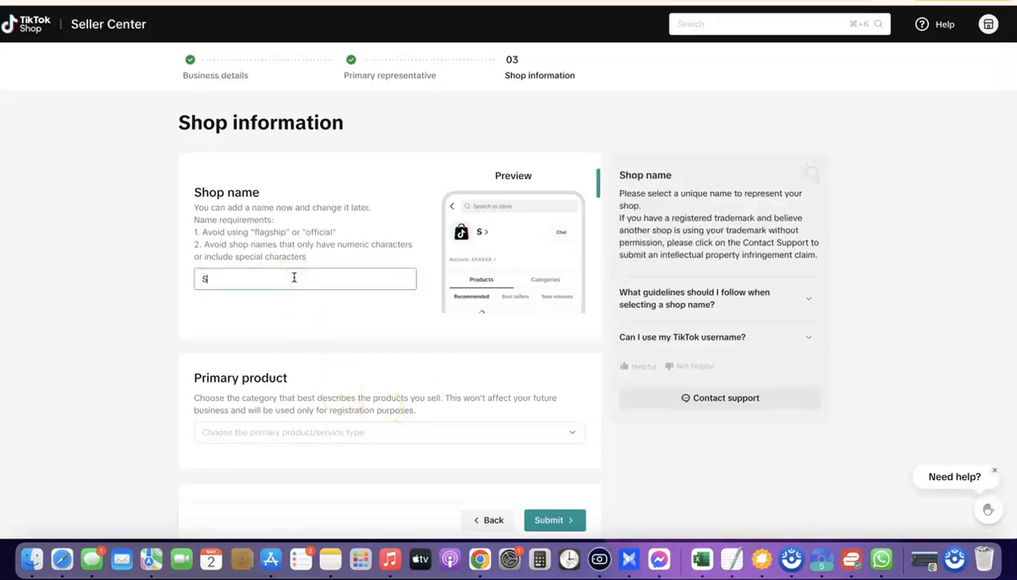
{"action": "type", "text": "preadway"}
{"action": "scroll", "coordinate": [300, 269], "scroll_direction": "down", "scroll_amount": 2}
{"action": "scroll", "coordinate": [272, 287], "scroll_direction": "down", "scroll_amount": 1}
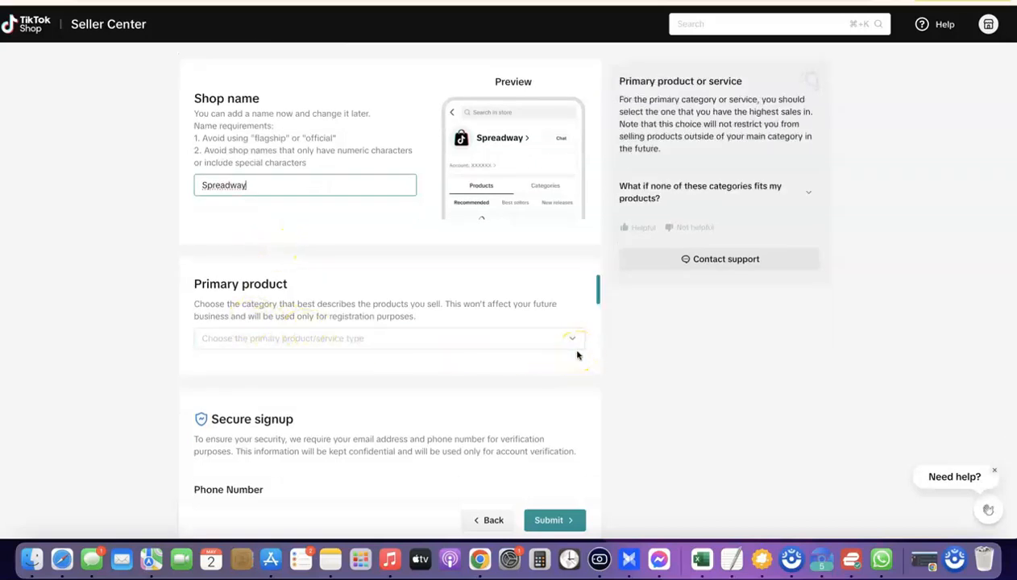
Select Beauty & Personal Care as the primary product category
{"action": "left_click", "coordinate": [573, 341]}
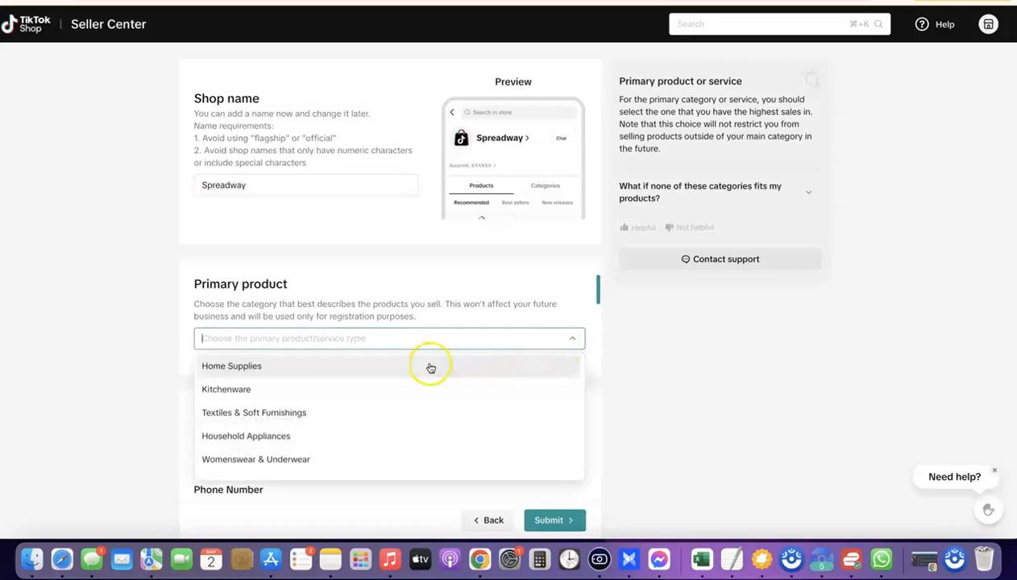
{"action": "scroll", "coordinate": [331, 390], "scroll_direction": "down", "scroll_amount": 3}
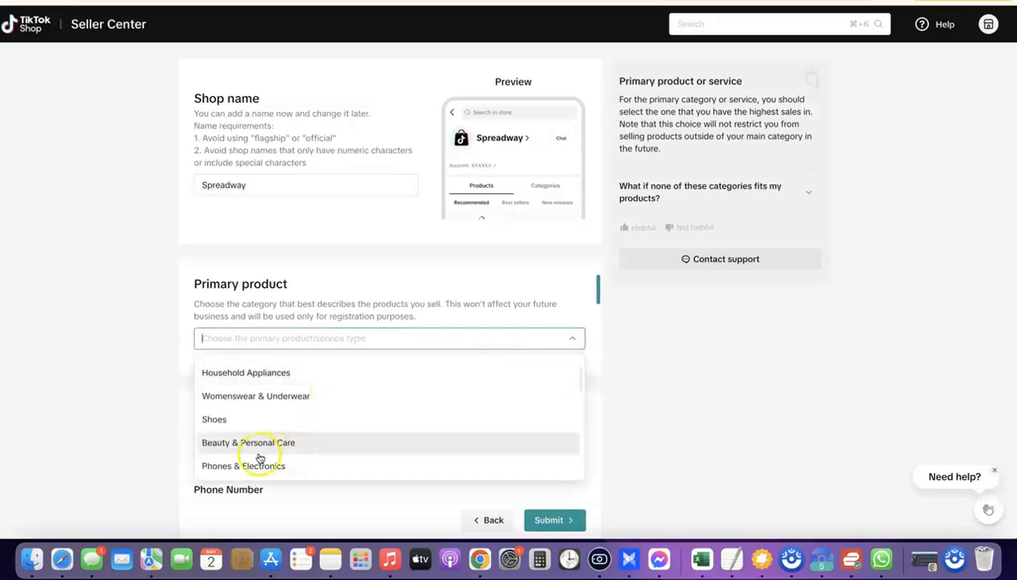
{"action": "left_click", "coordinate": [238, 444]}
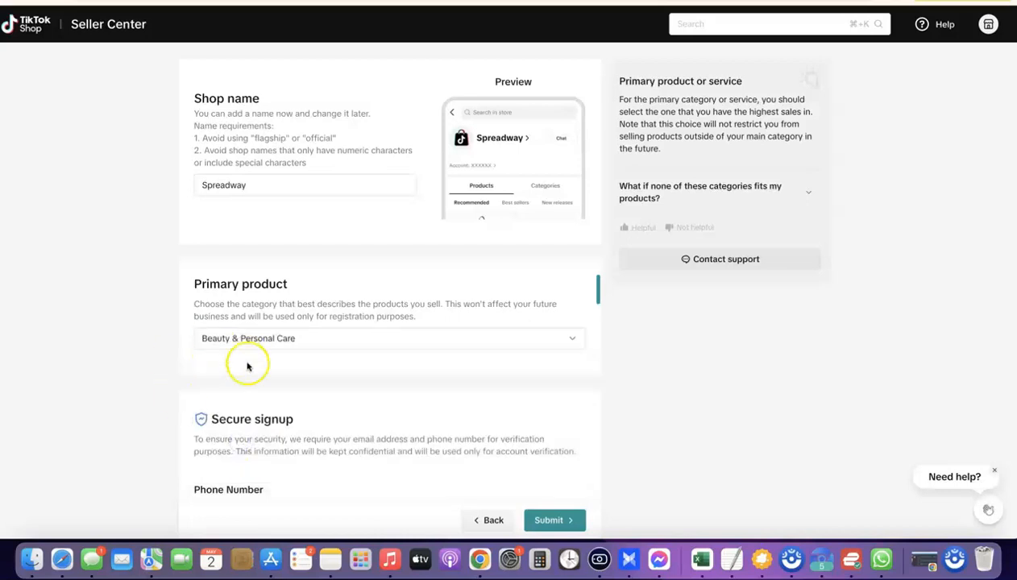
{"action": "scroll", "coordinate": [500, 350], "scroll_direction": "down", "scroll_amount": 1}
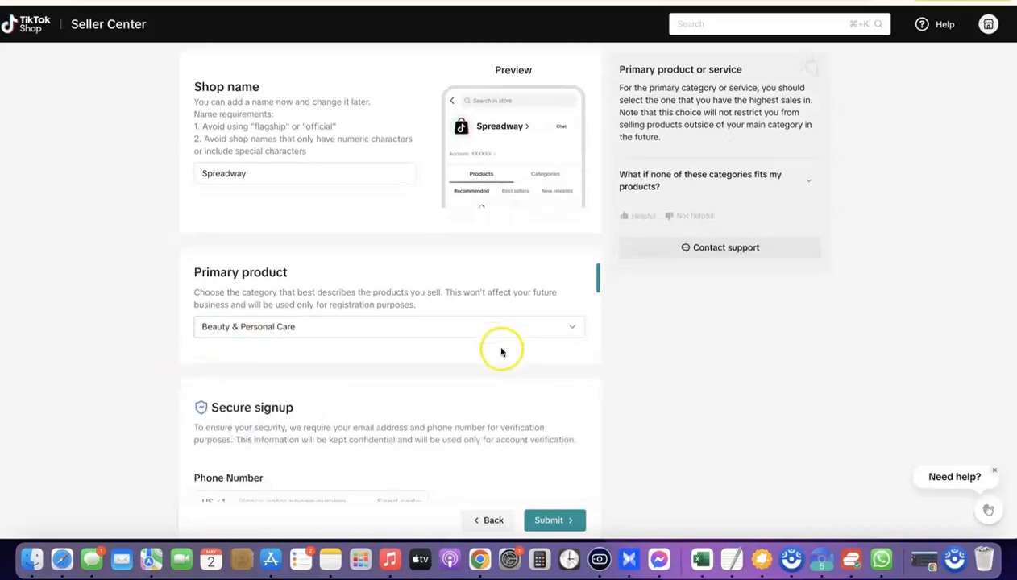
{"action": "scroll", "coordinate": [501, 351], "scroll_direction": "down", "scroll_amount": 3}
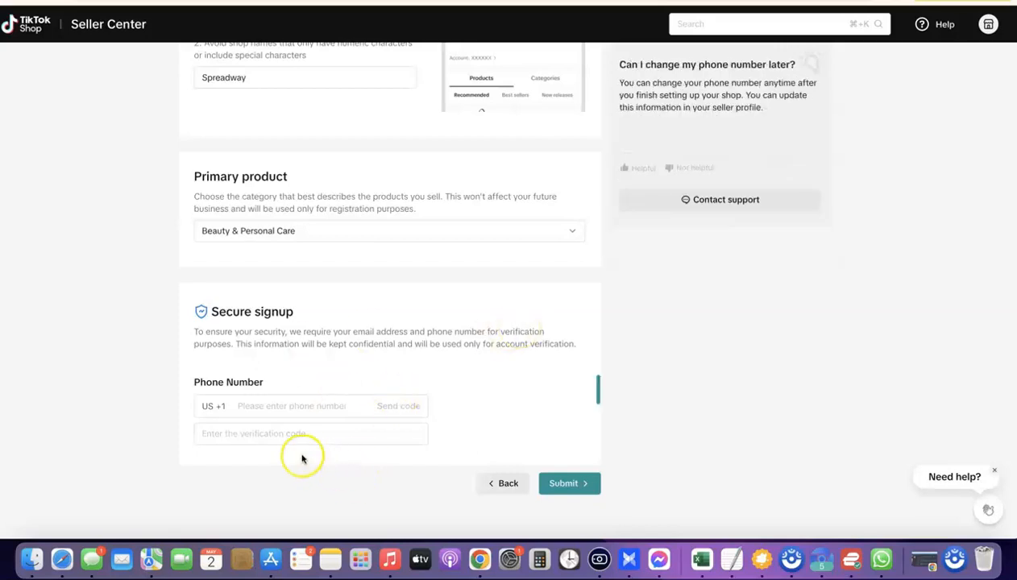
Paste the shop's phone number and request a verification code by text
{"action": "left_click", "coordinate": [281, 411]}
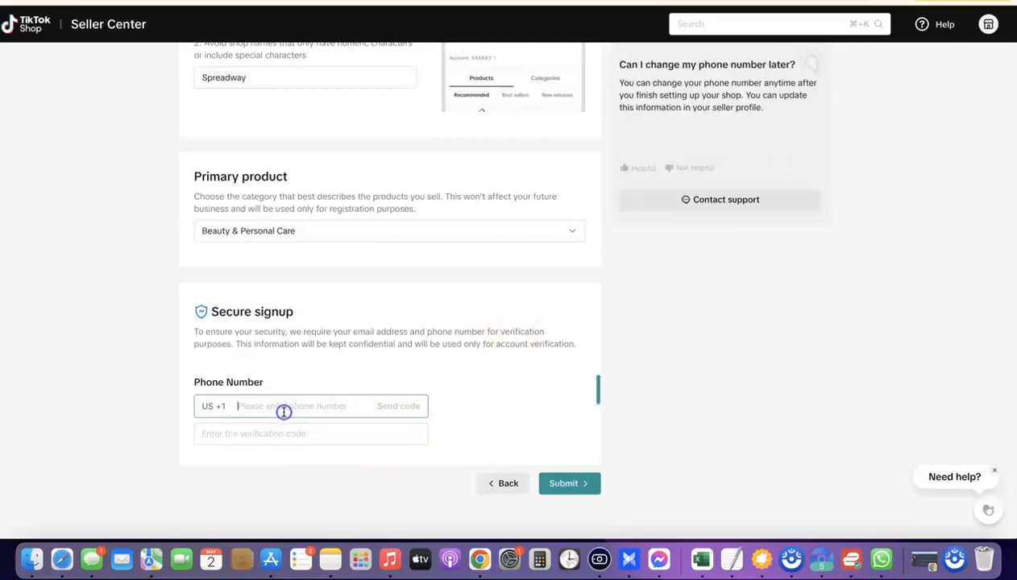
{"action": "left_click", "coordinate": [282, 412]}
{"action": "key", "text": "super+v"}
{"action": "left_click", "coordinate": [400, 423]}
{"action": "left_click", "coordinate": [397, 407]}
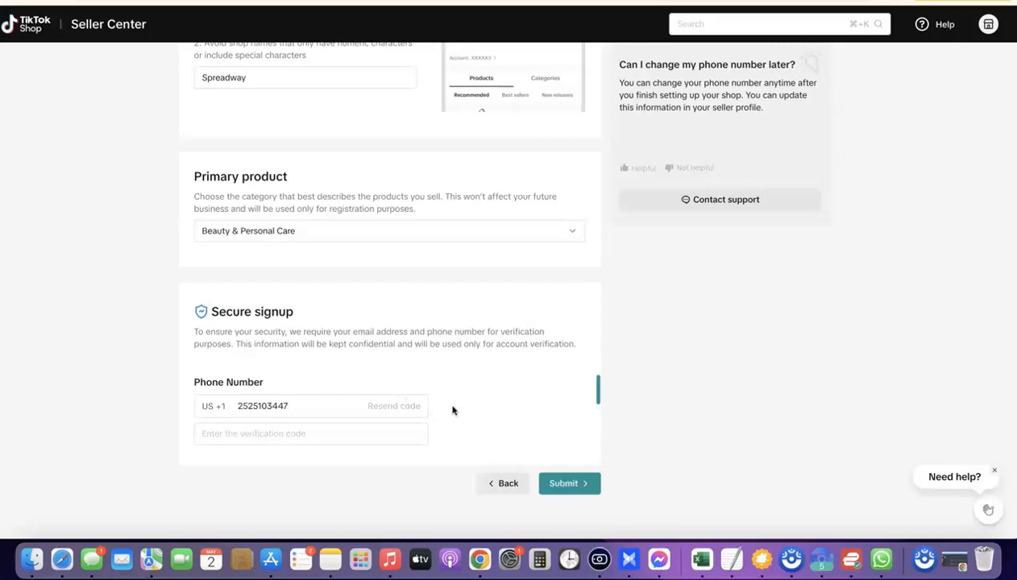
Enter the texted verification code and submit the shop registration
{"action": "left_click", "coordinate": [304, 439]}
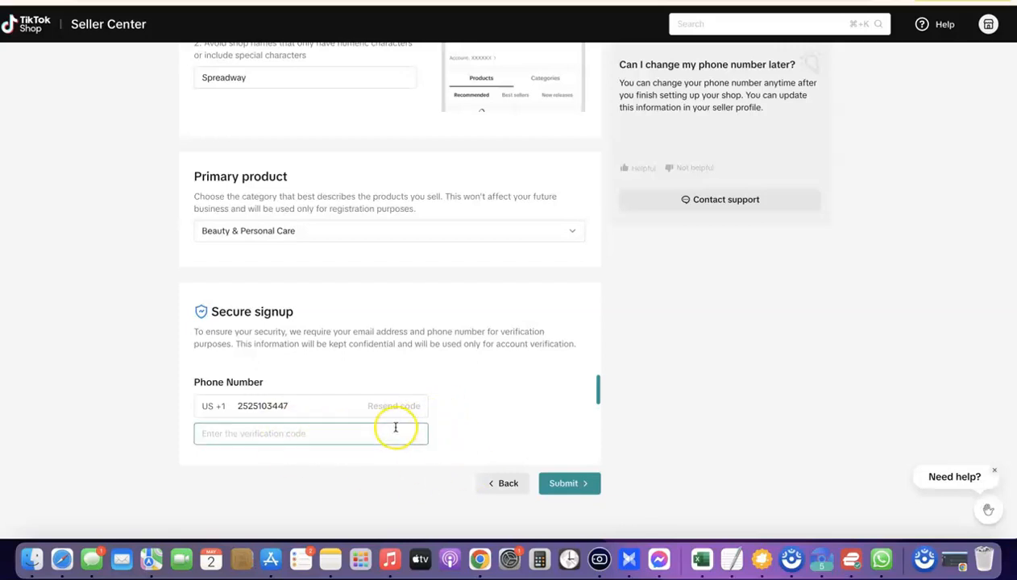
{"action": "left_click", "coordinate": [236, 433]}
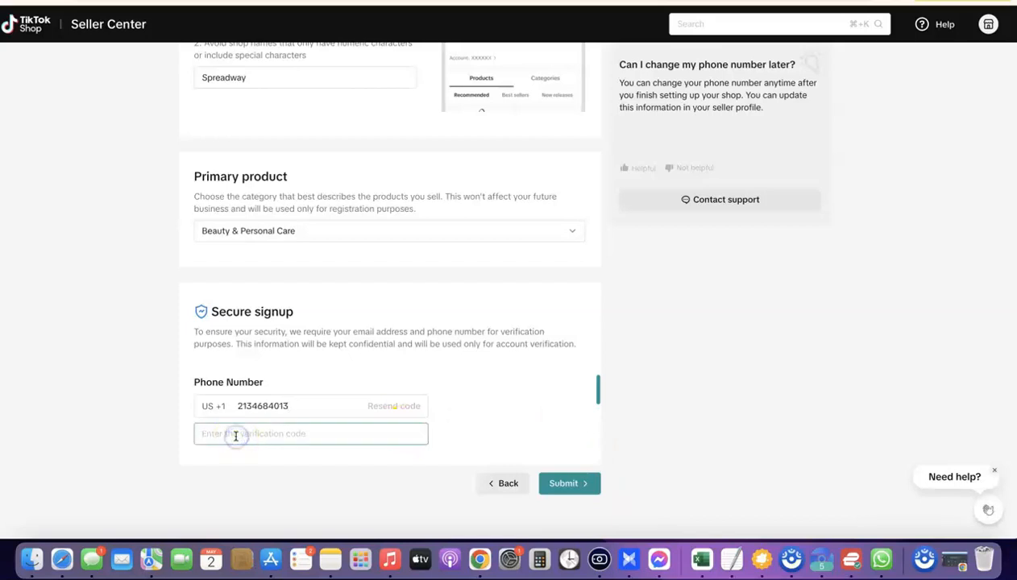
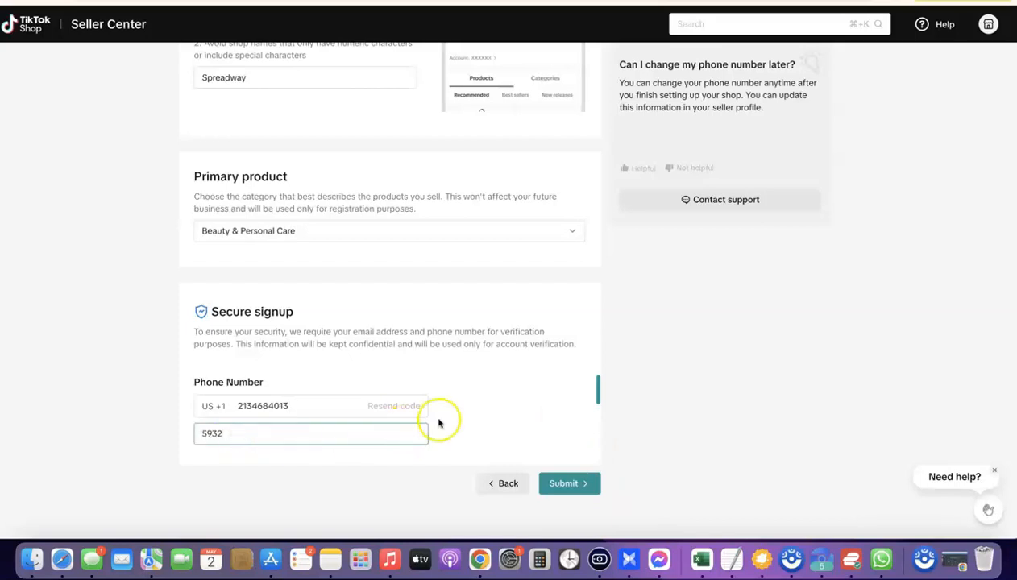
{"action": "left_click", "coordinate": [565, 482]}
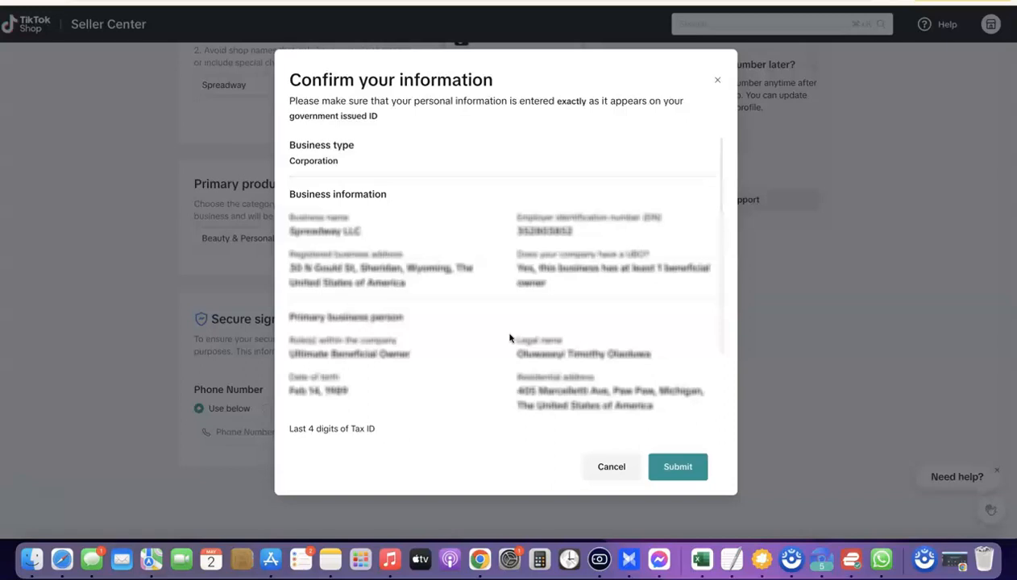
Approve the Corporation details in the Confirm your information dialog and submit
{"action": "left_click", "coordinate": [493, 287]}
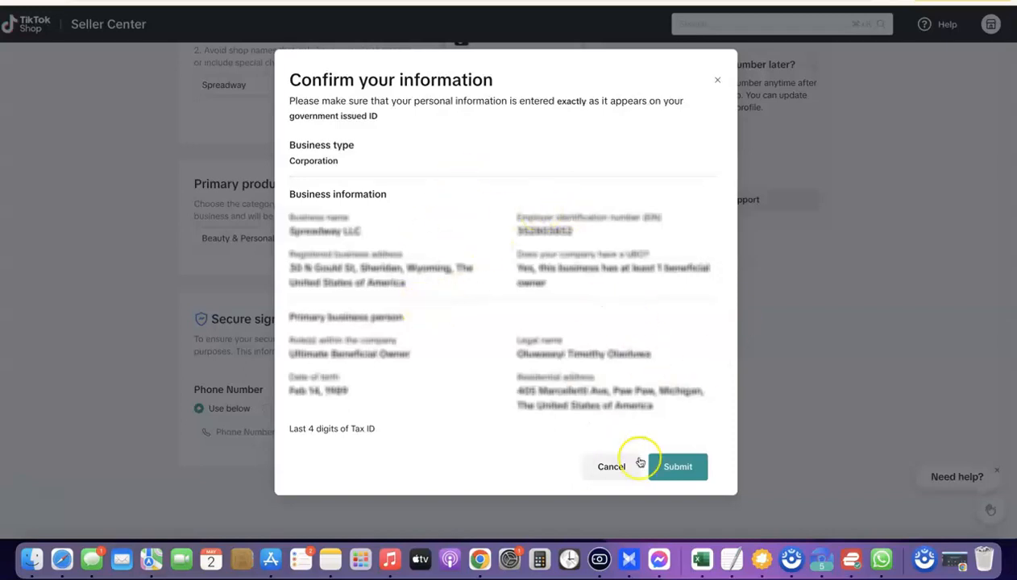
{"action": "left_click", "coordinate": [674, 469]}
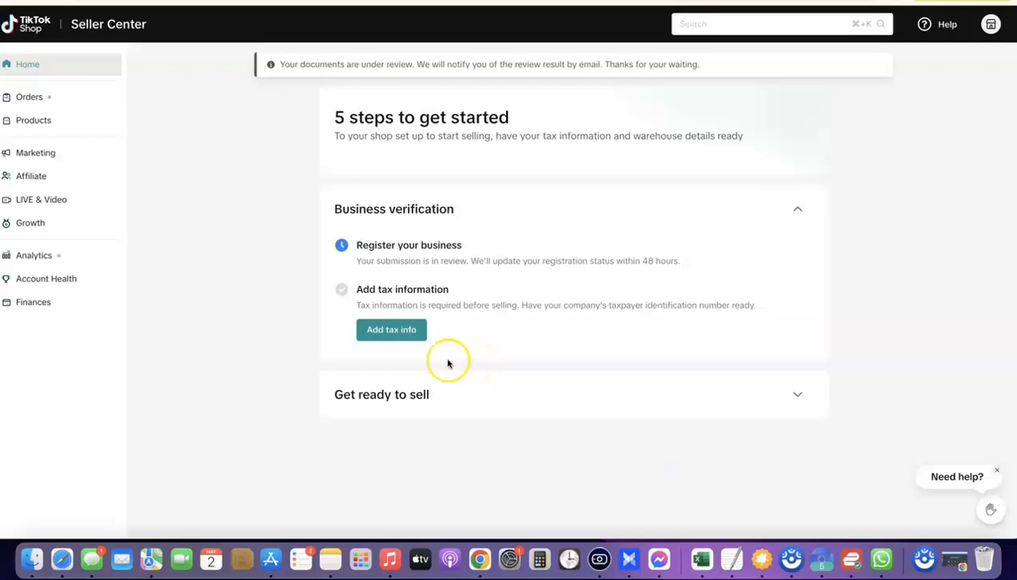
{"action": "scroll", "coordinate": [206, 244], "scroll_direction": "down", "scroll_amount": 1}
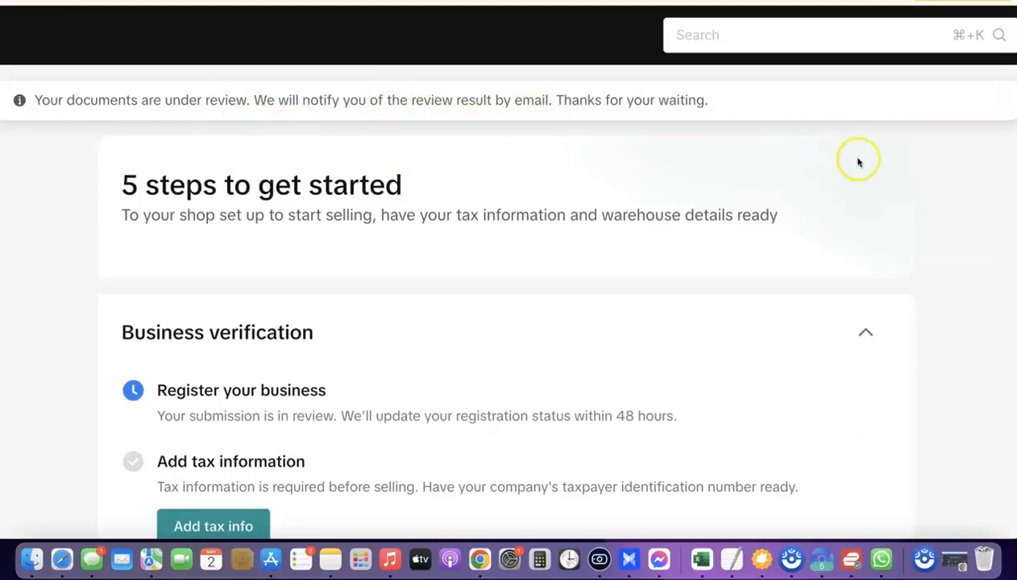
{"action": "scroll", "coordinate": [879, 152], "scroll_direction": "down", "scroll_amount": 5}
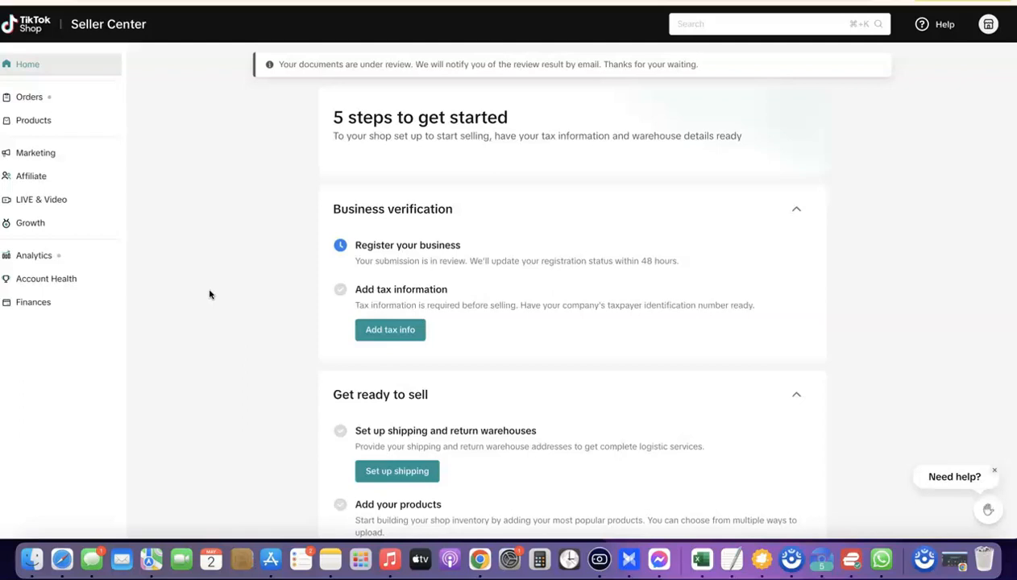
{"action": "left_click", "coordinate": [81, 326]}
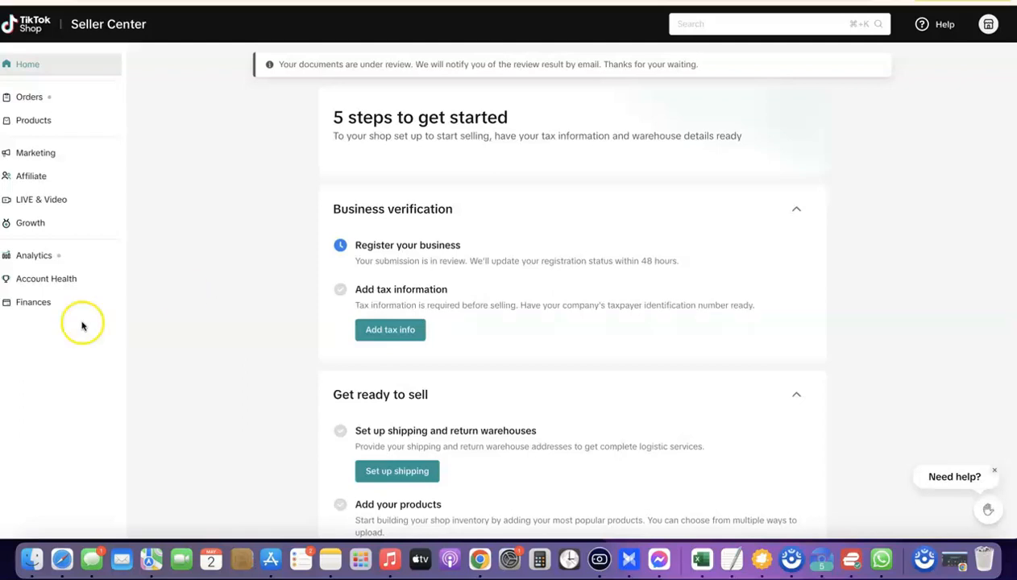